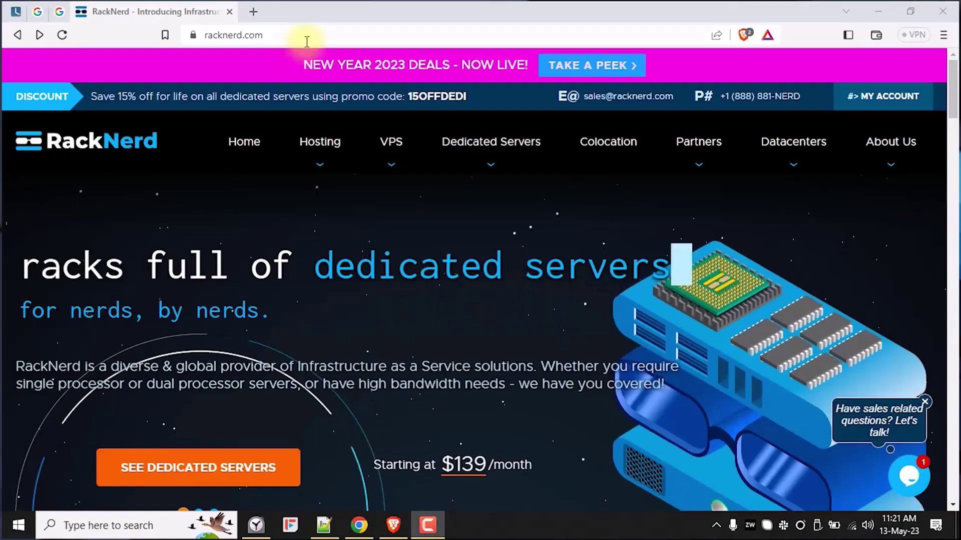
- Go to RackNerd's Windows VPS plans and pick out the 4 GB RAM plan at $30.59/month
left_click(307, 35)
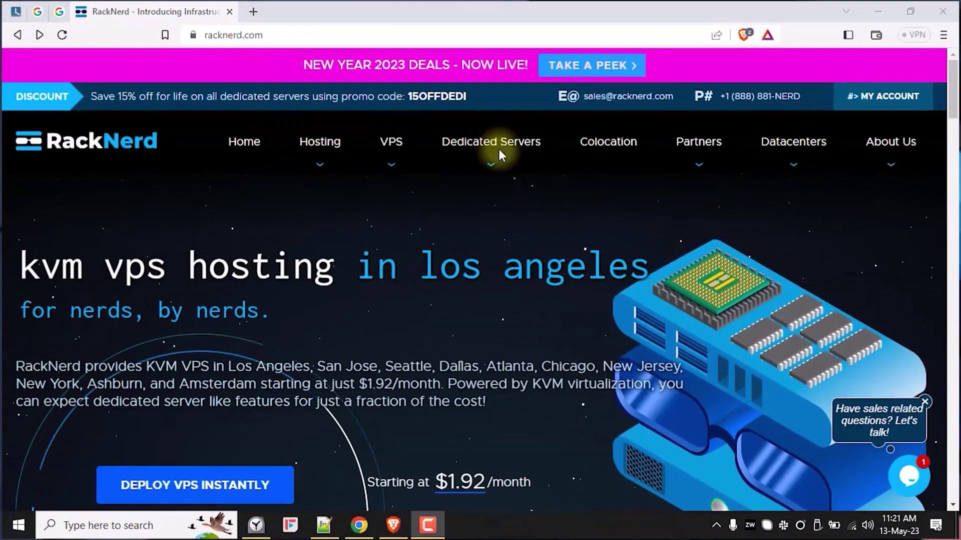
left_click(391, 143)
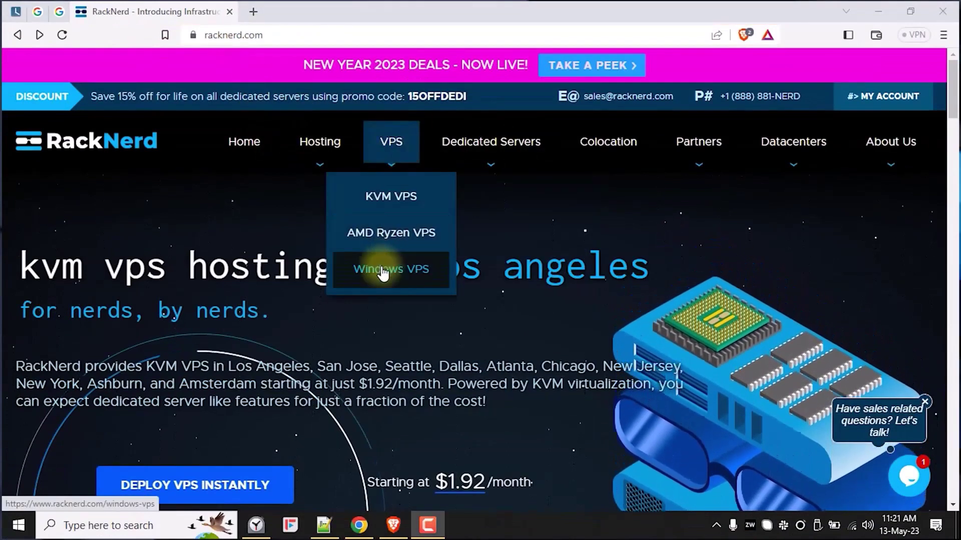
left_click(378, 268)
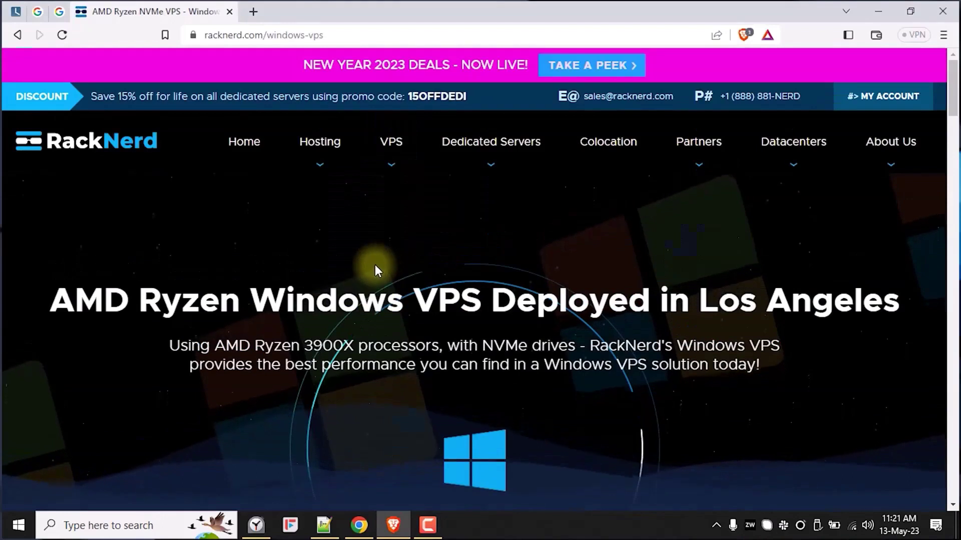
scroll(373, 270, "down", 5)
scroll(370, 265, "down", 4)
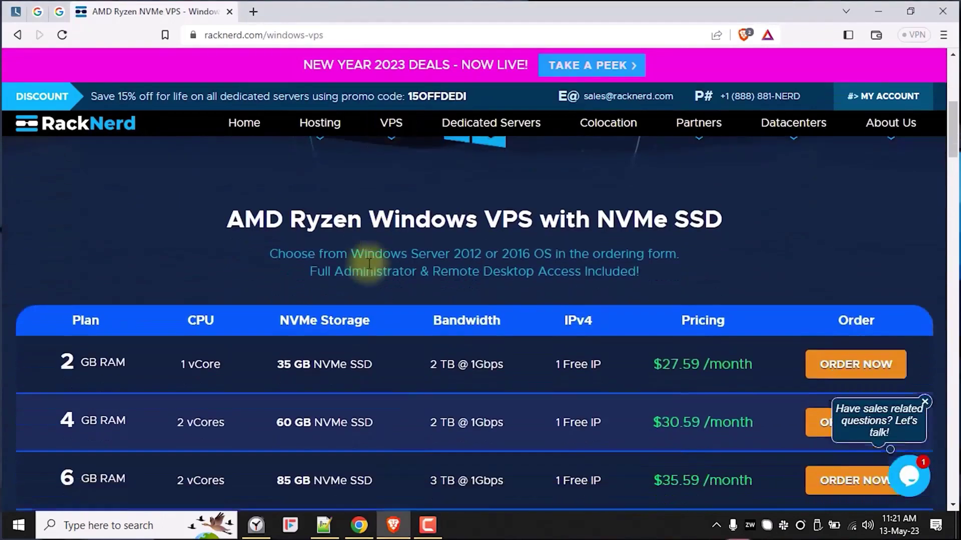
scroll(364, 264, "down", 5)
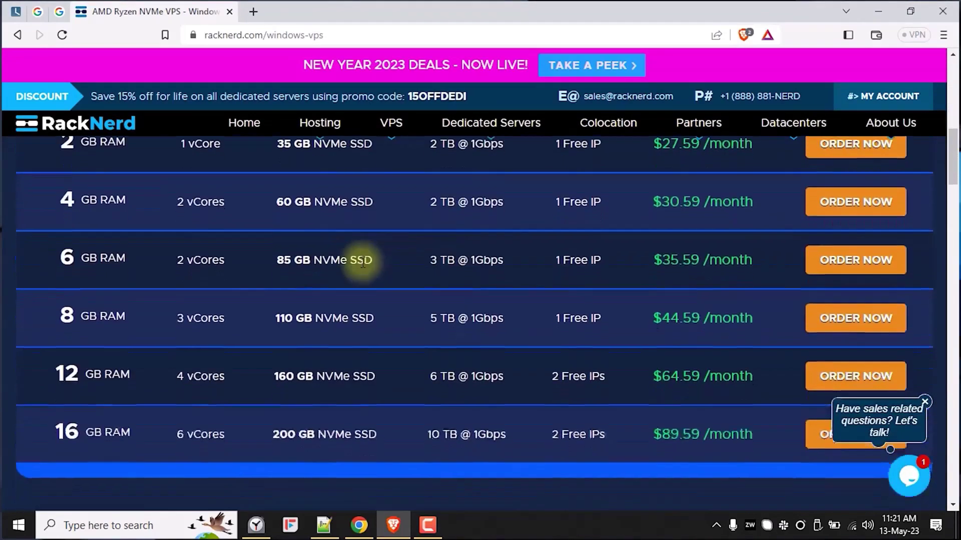
scroll(359, 263, "up", 3)
scroll(357, 260, "up", 1)
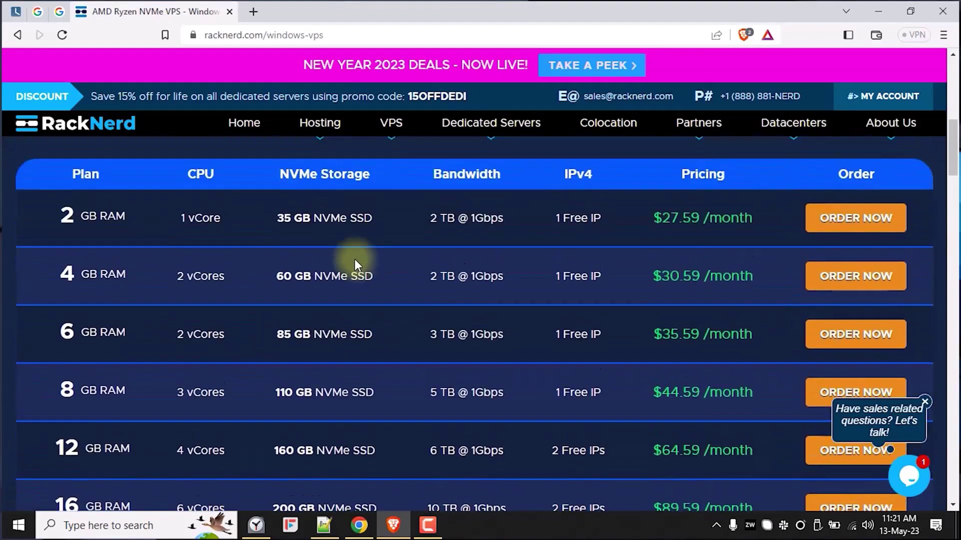
scroll(353, 260, "up", 2)
left_click_drag(67, 342, 764, 348)
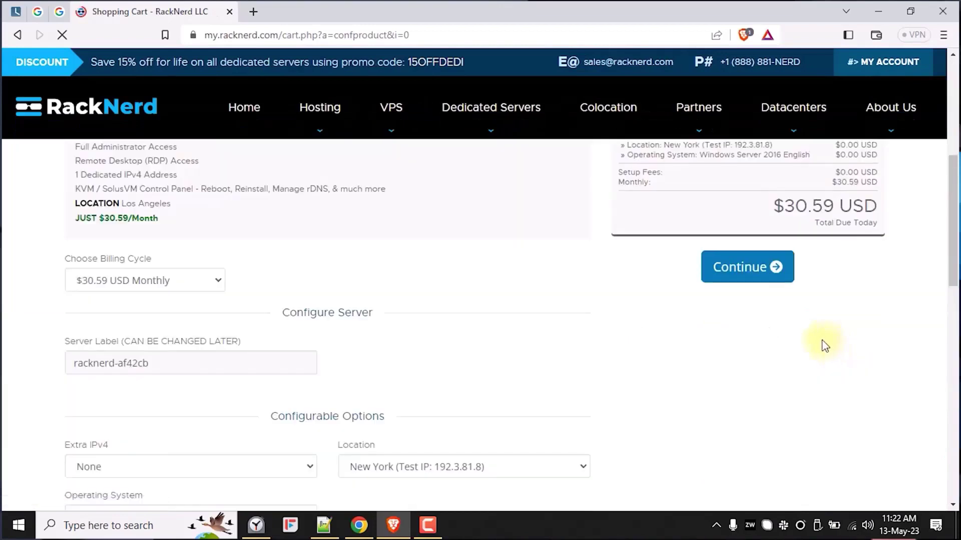
- Review the 4 GB Windows VPS shopping cart, keeping New York as the server location
scroll(517, 348, "up", 6)
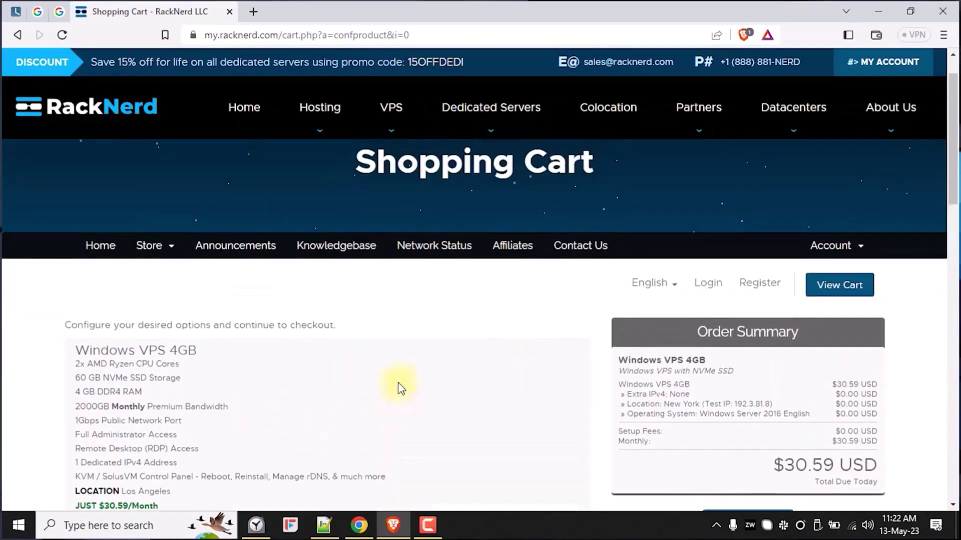
left_click_drag(343, 228, 636, 205)
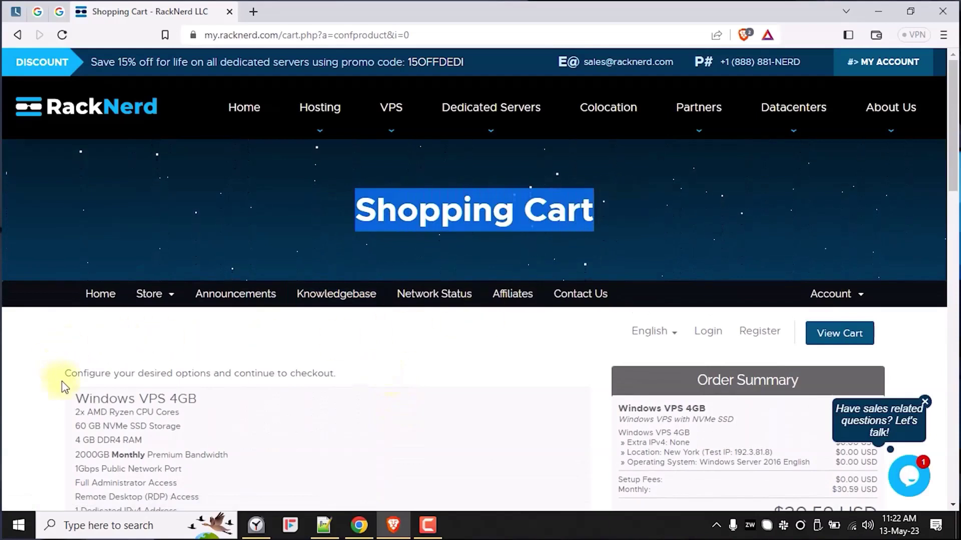
scroll(63, 388, "down", 5)
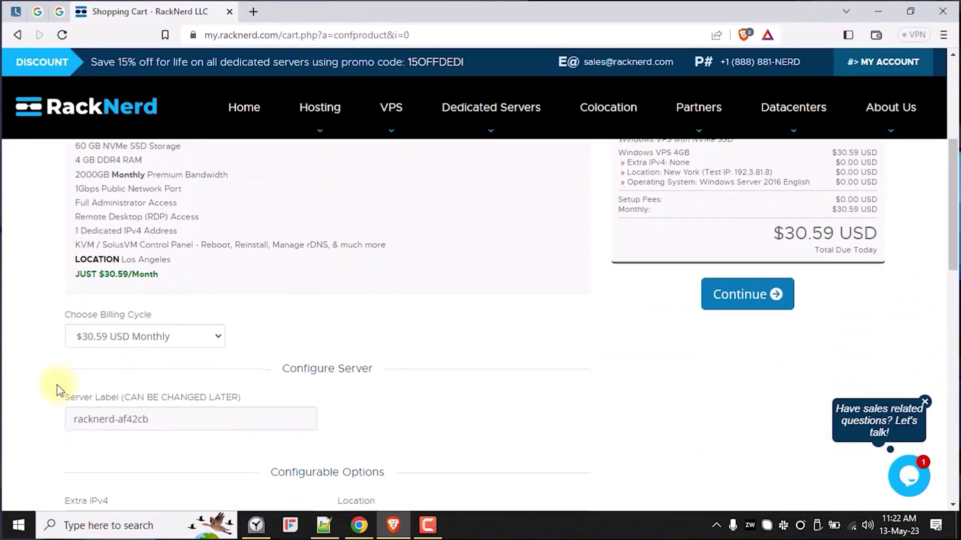
scroll(56, 389, "down", 4)
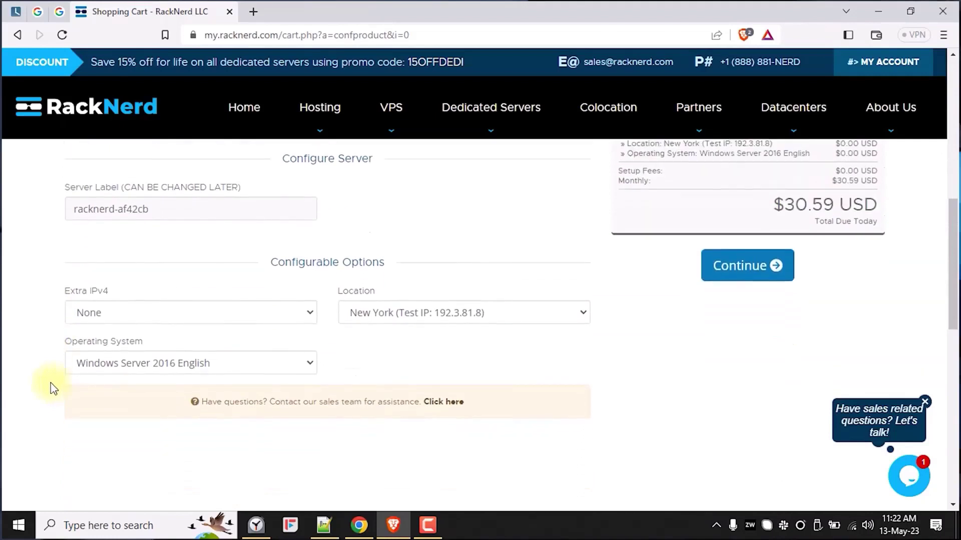
scroll(47, 383, "down", 1)
left_click(354, 242)
left_click(307, 213)
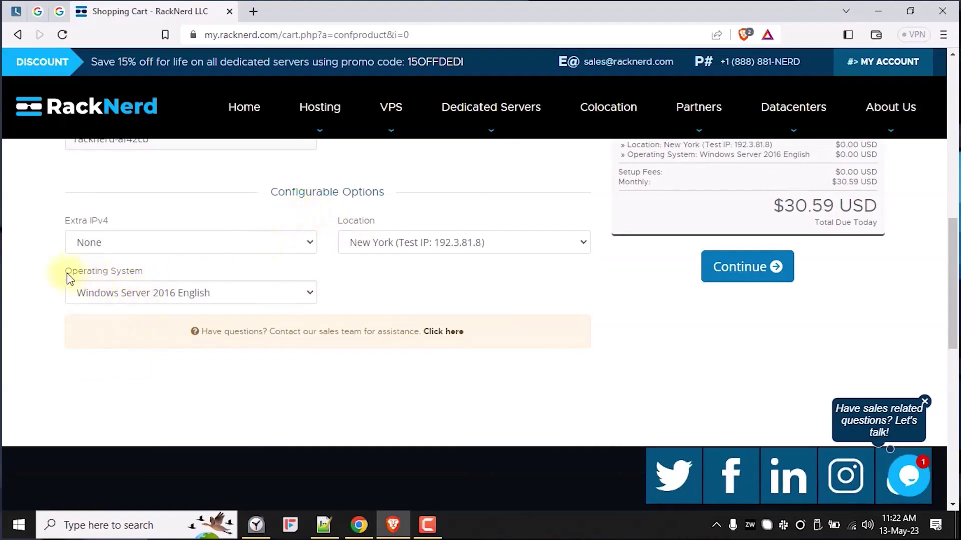
left_click(245, 300)
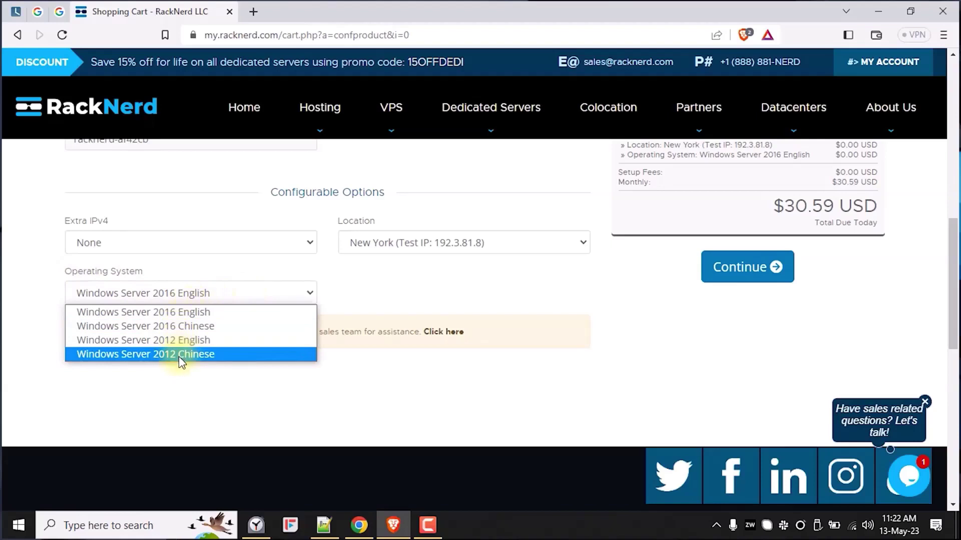
- Keep Windows Server 2016 English and open the New Windows VPS Login Information email
left_click(185, 312)
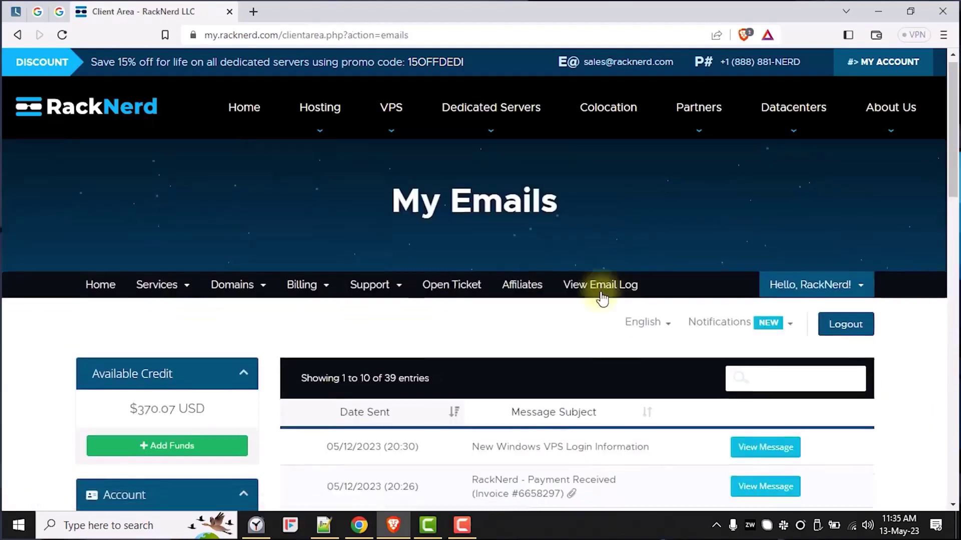
scroll(597, 297, "down", 2)
left_click_drag(606, 326, 662, 328)
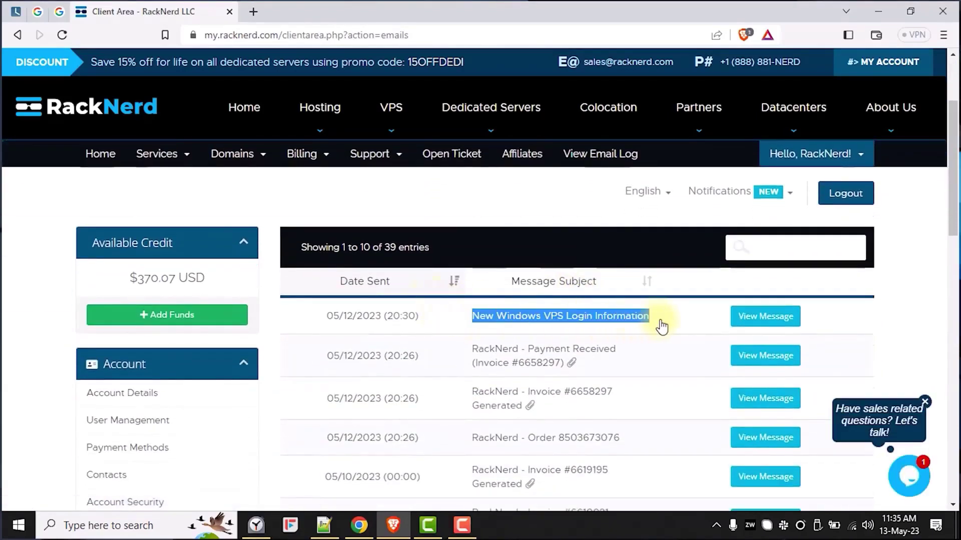
left_click(743, 319)
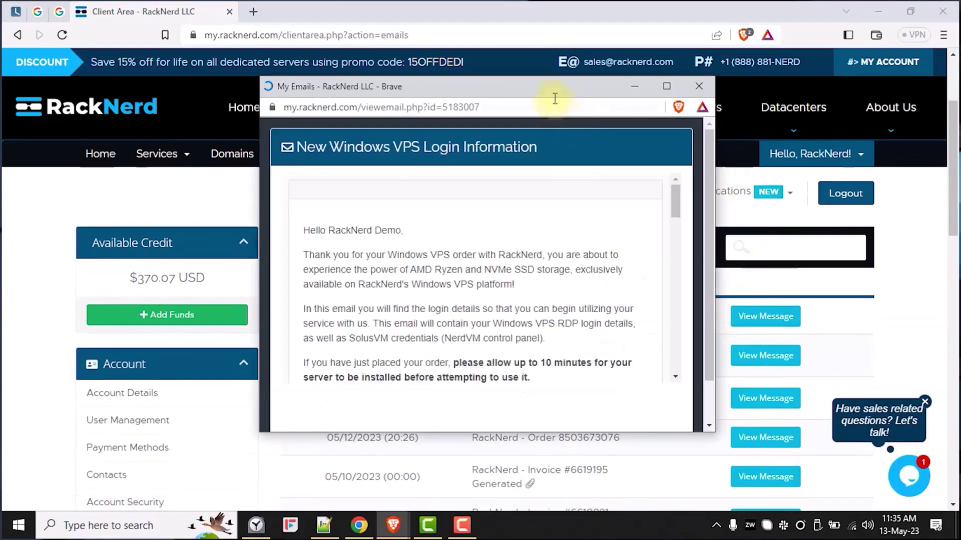
left_click_drag(550, 91, 599, 116)
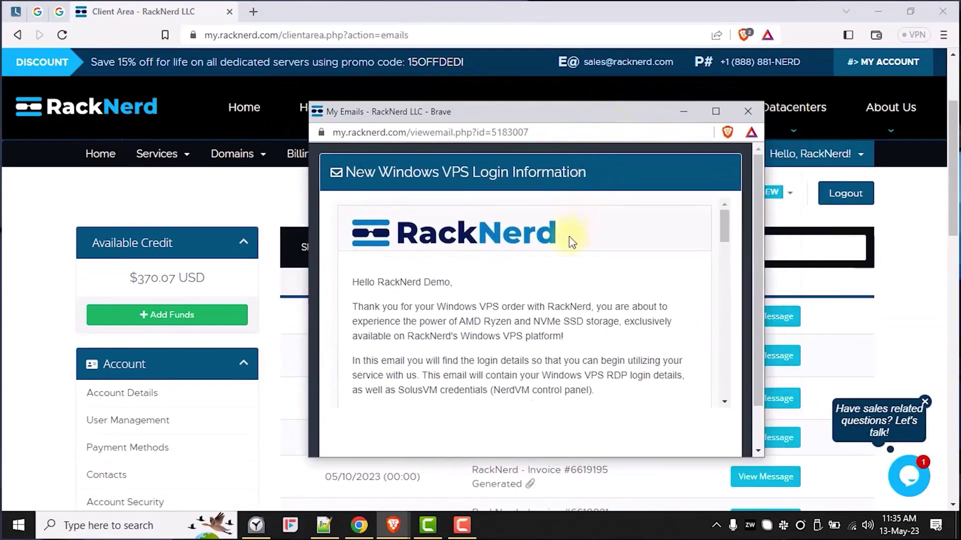
scroll(554, 306, "down", 5)
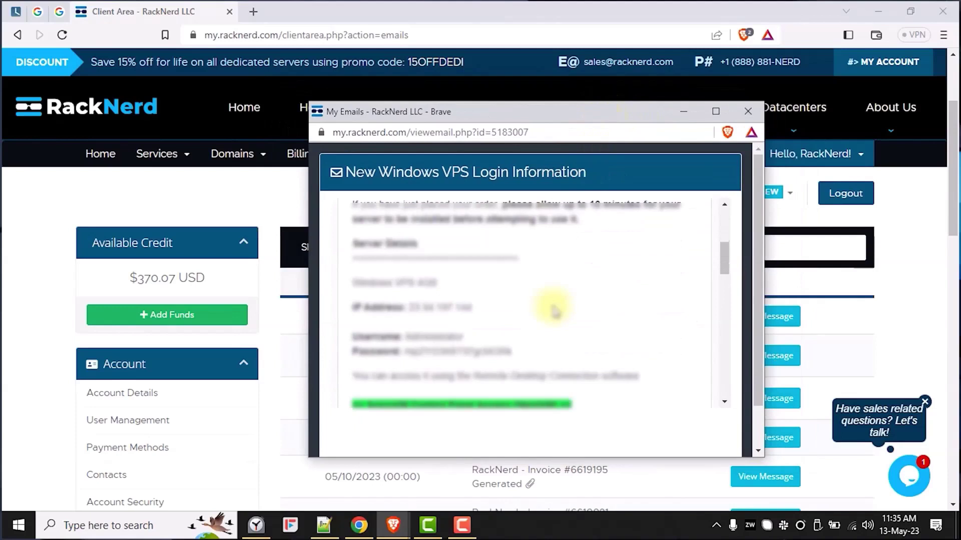
scroll(554, 310, "down", 2)
left_click_drag(530, 282, 354, 203)
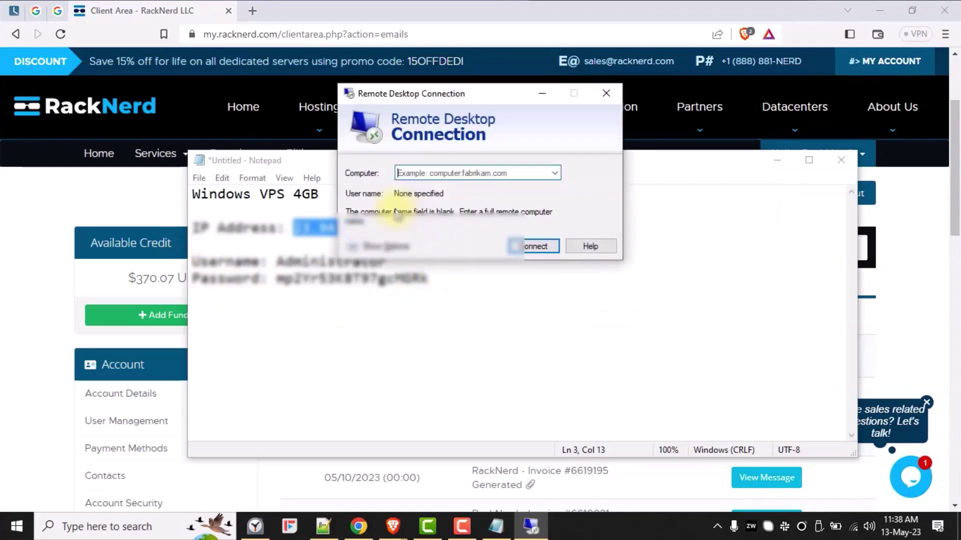
left_click_drag(472, 95, 320, 175)
type("23.94.197.144")
- Enter Administrator as the user name and copy the VPS password from the login details
left_click(248, 327)
left_click(308, 324)
type("Adm")
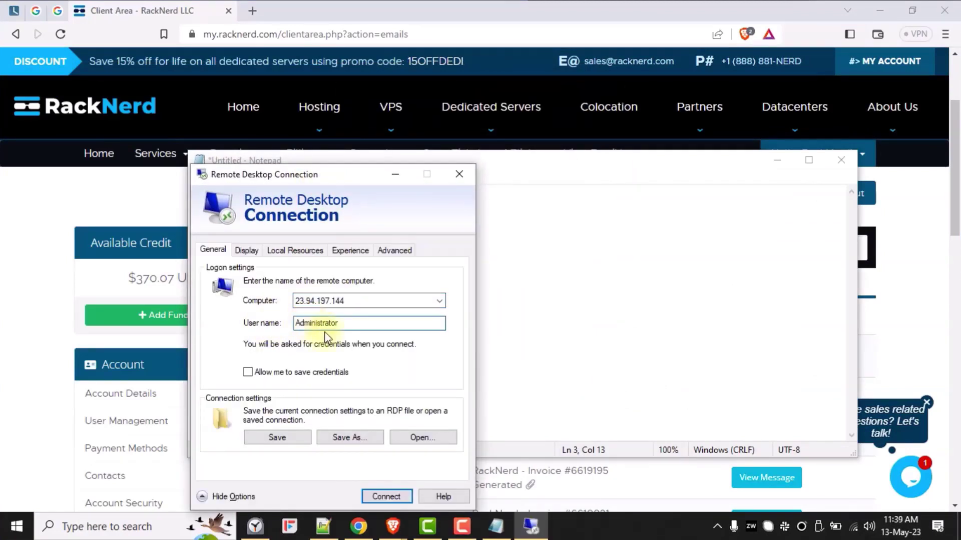
key("alt+Tab")
left_click_drag(429, 279, 276, 278)
- Connect to 23.94.197.144 with the pasted password, accepting the certificate and network prompts
left_click(376, 495)
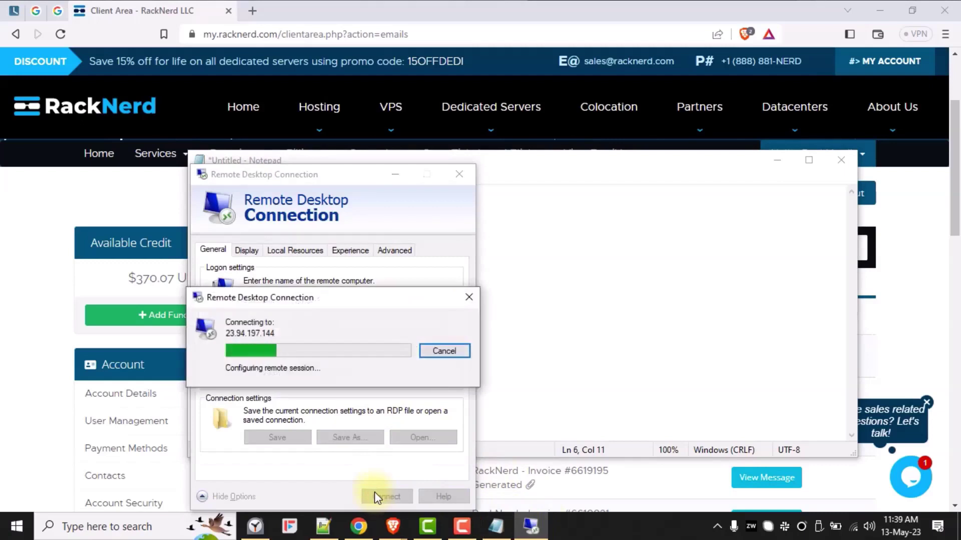
right_click(299, 325)
left_click(324, 334)
left_click(262, 430)
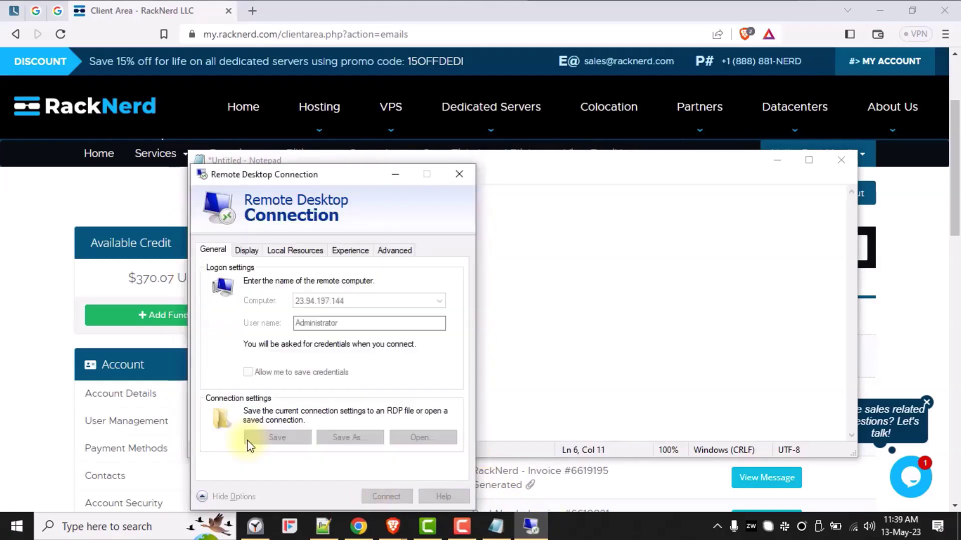
left_click(375, 459)
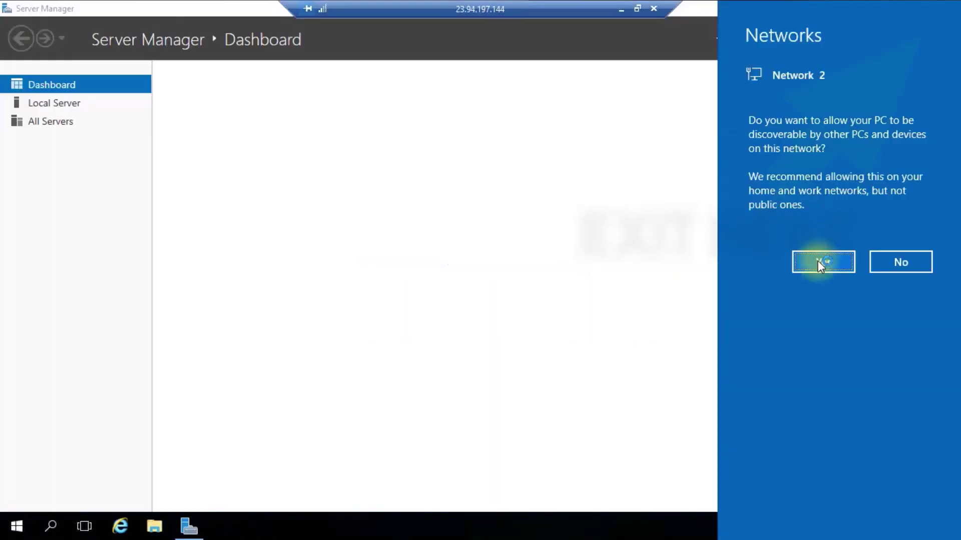
left_click(823, 261)
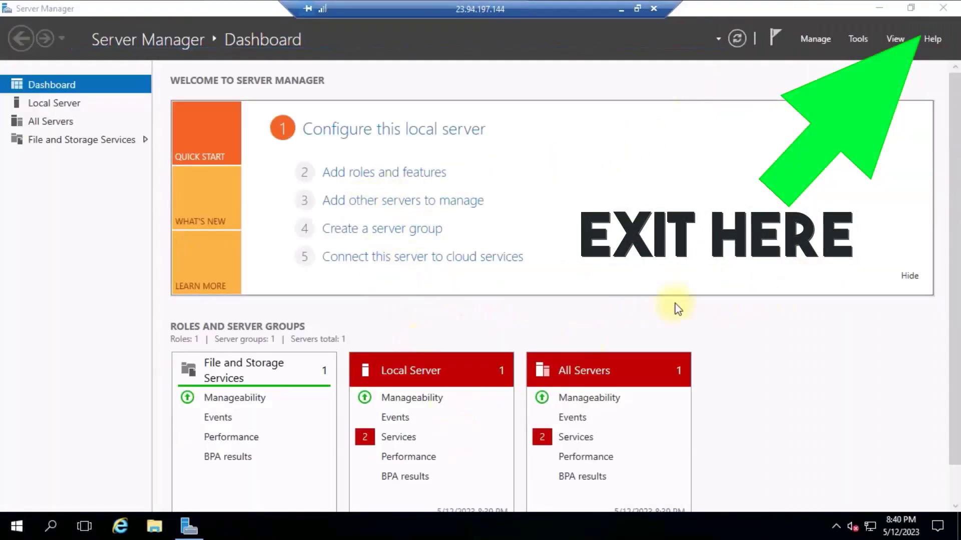
- Close Server Manager and launch Internet Explorer on the VPS
left_click(909, 275)
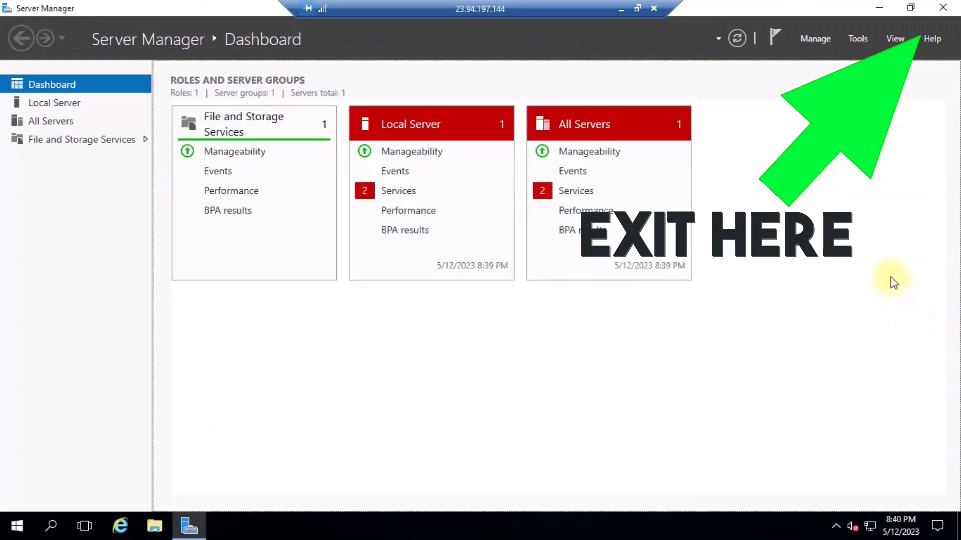
left_click(942, 8)
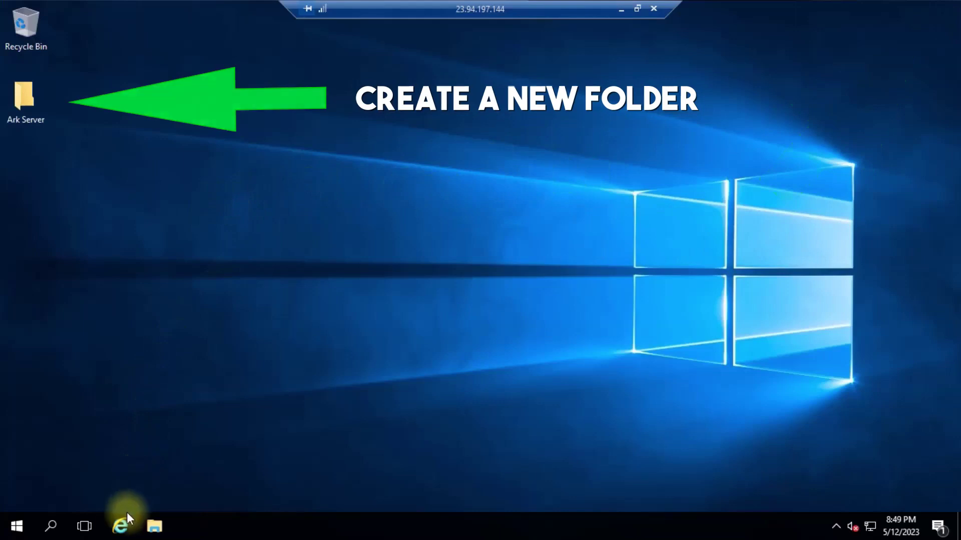
left_click(121, 523)
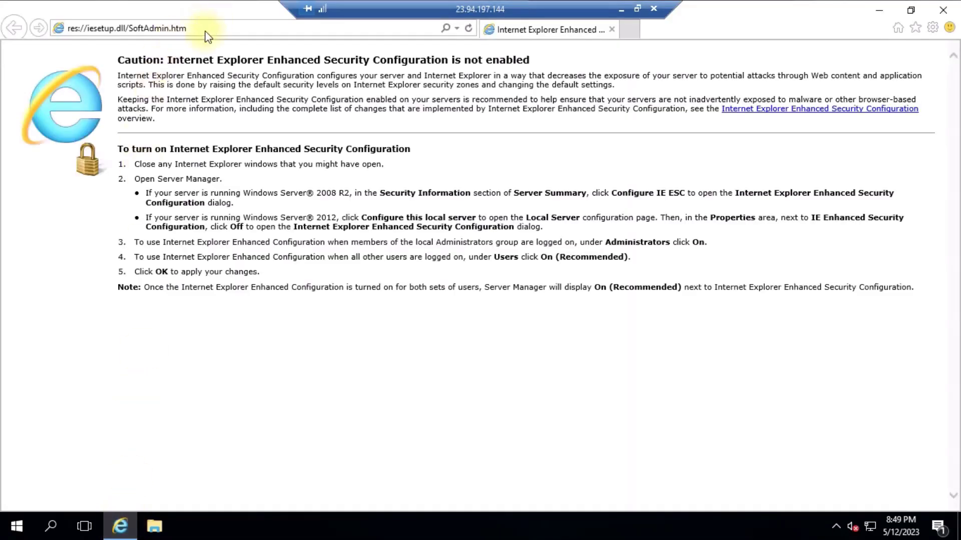
- Load the pasted SteamCMD wiki URL and mark its Downloading SteamCMD Windows section
left_click(197, 26)
double_click(197, 26)
type("https://developer.valvesoftware.com/wiki/SteamCMD")
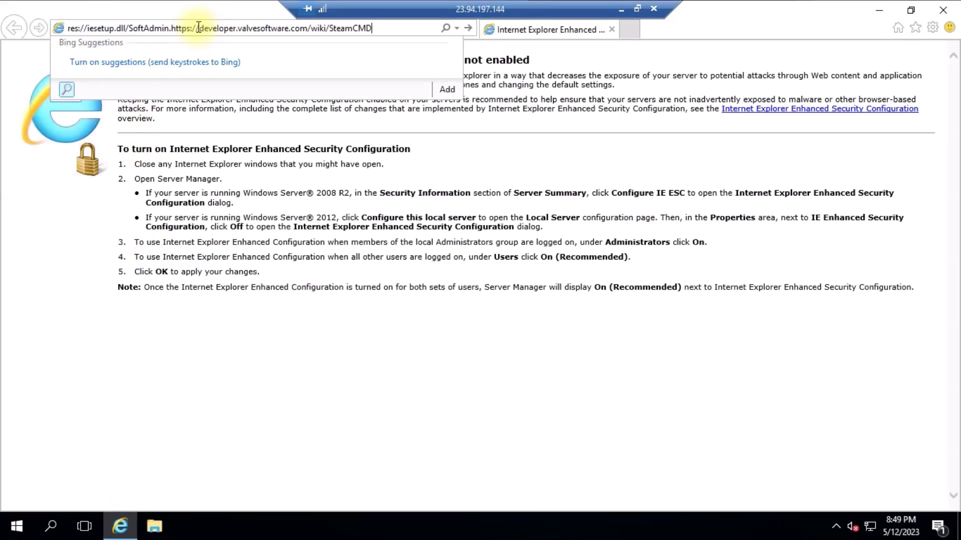
triple_click(198, 26)
type("https://developer.valvesoftware.com/wiki/SteamCMD")
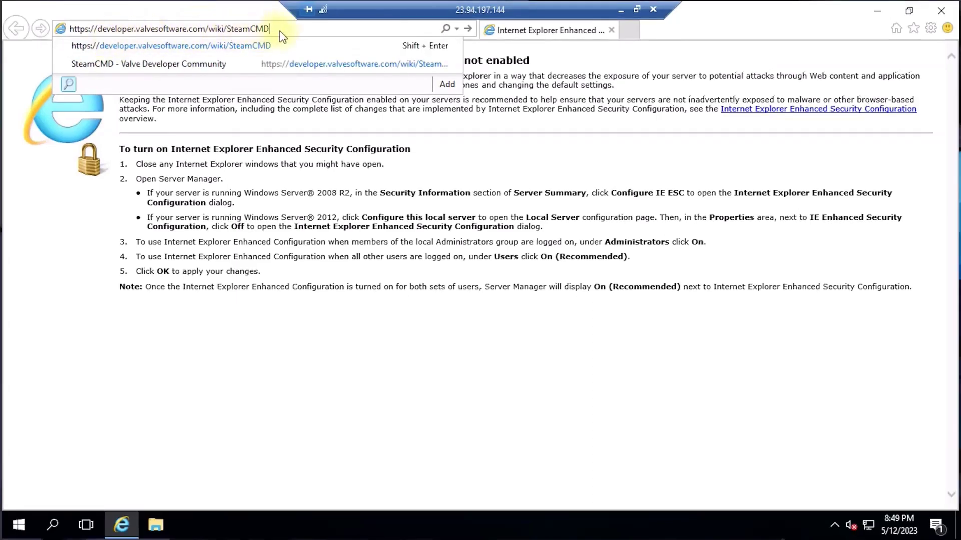
left_click(245, 47)
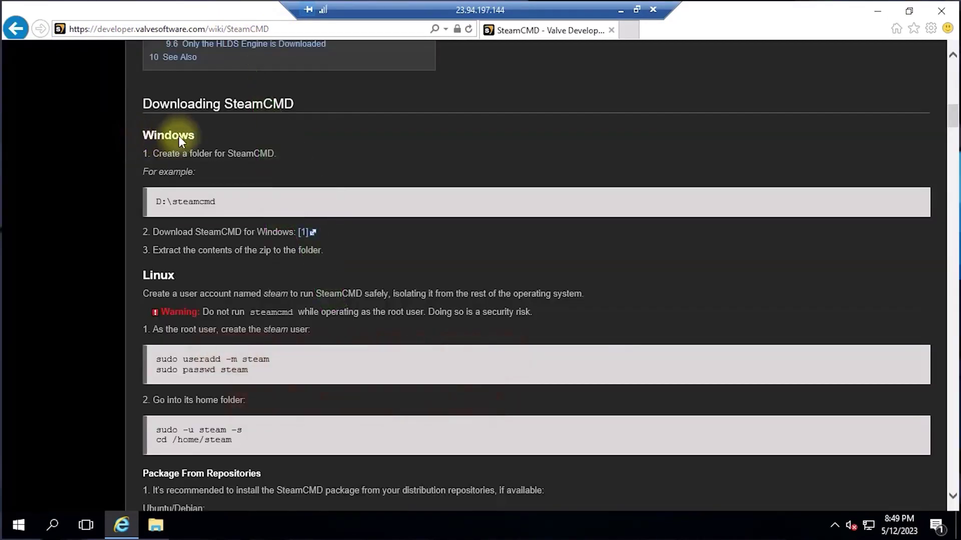
double_click(179, 135)
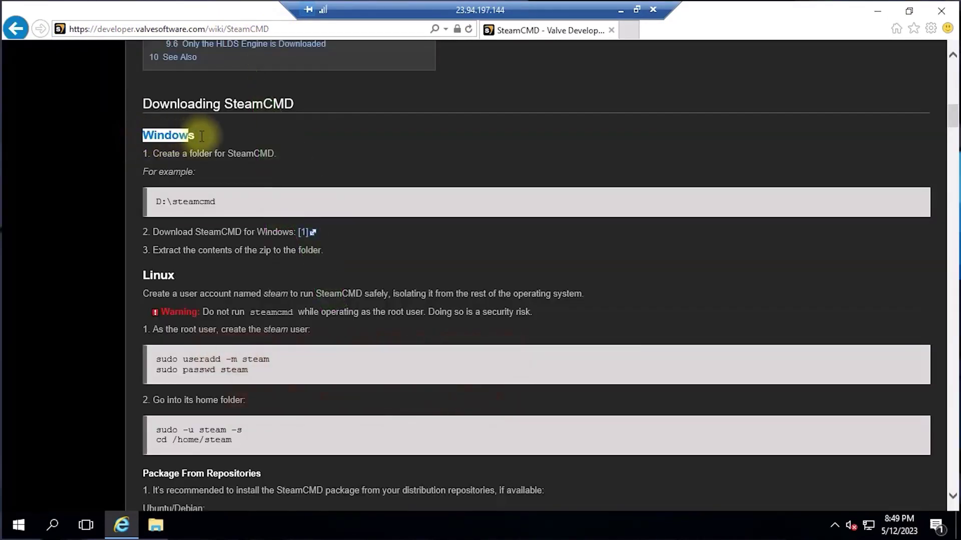
- Download and extract the SteamCMD zip, then run steamcmd.exe from Ark Server as administrator
left_click(312, 234)
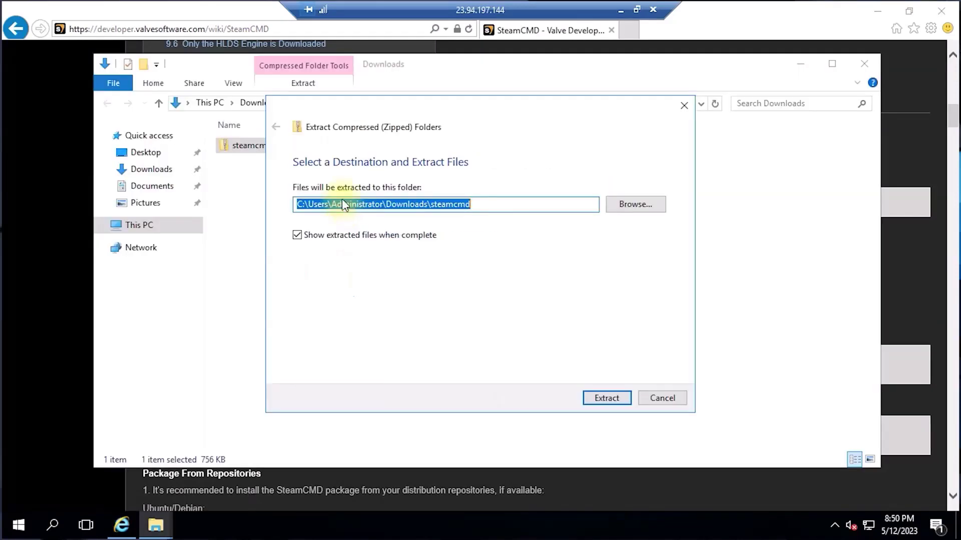
left_click(606, 397)
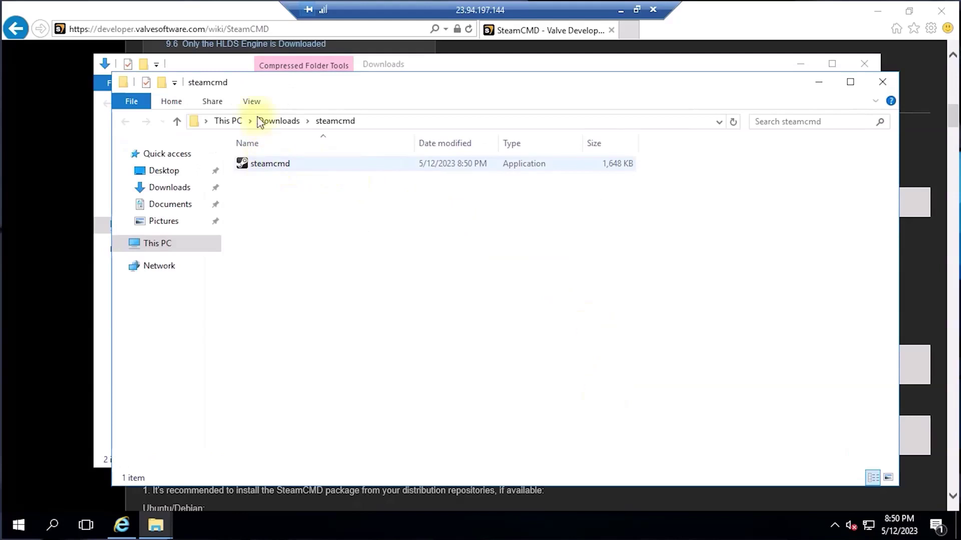
left_click_drag(260, 88, 317, 99)
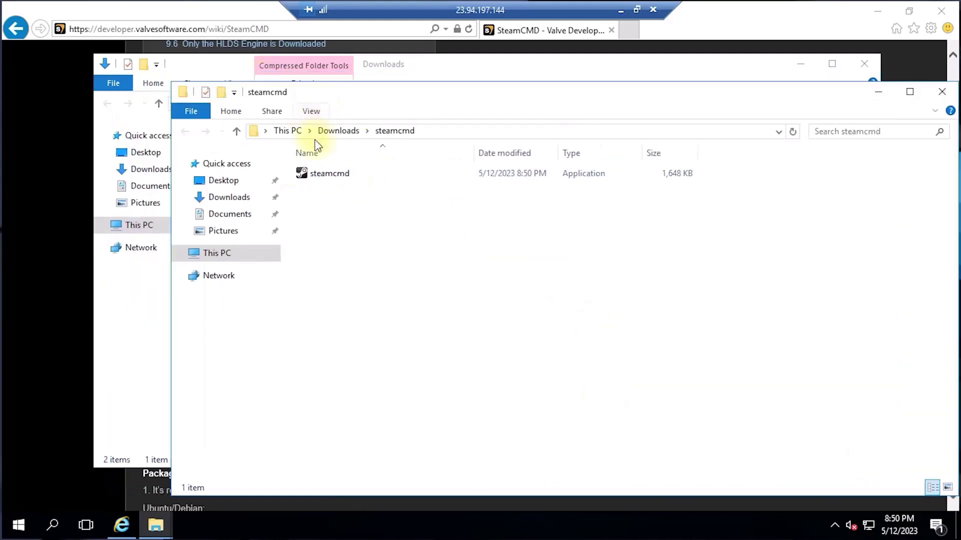
left_click(350, 173)
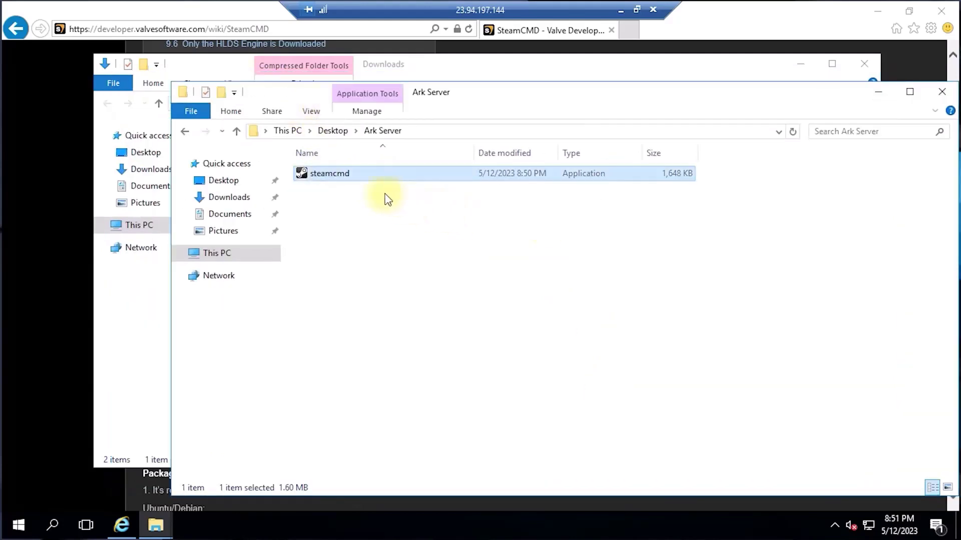
right_click(346, 182)
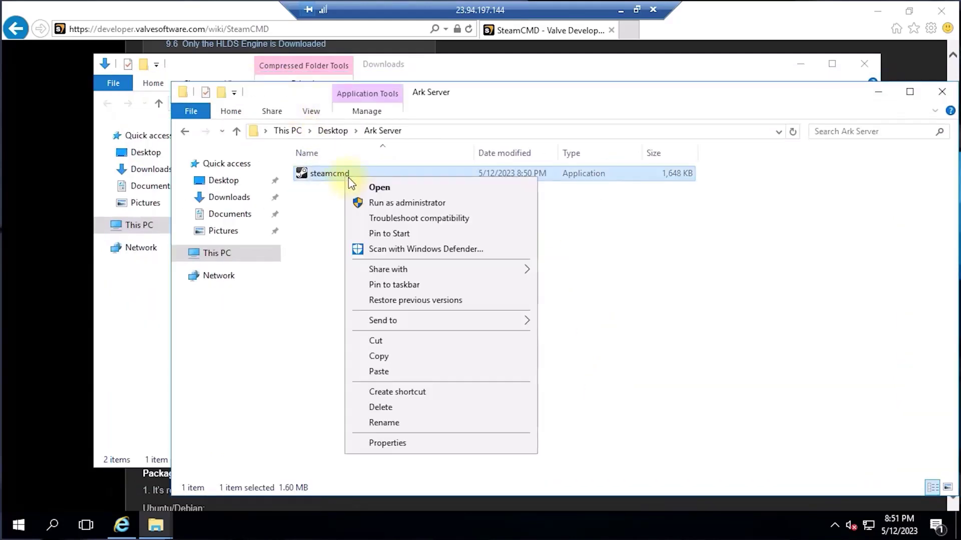
left_click(379, 202)
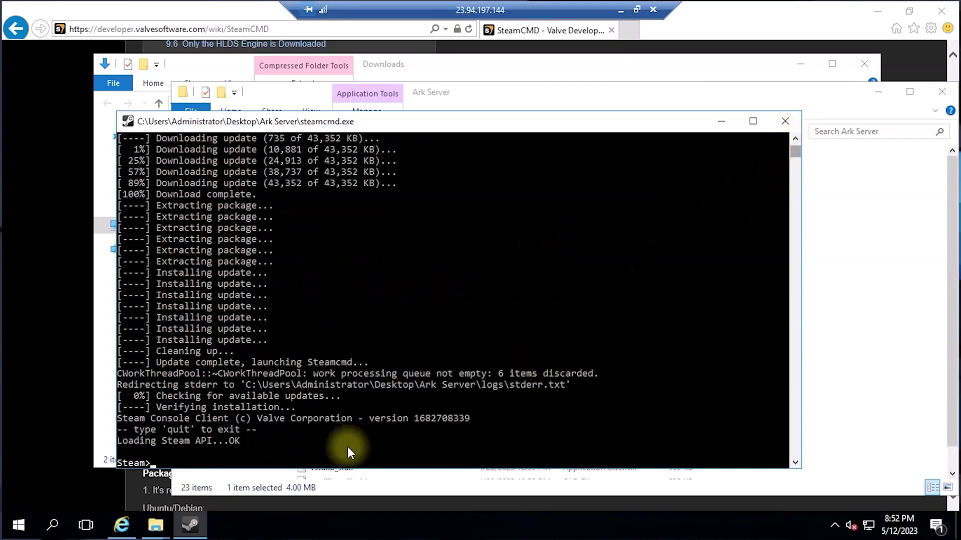
- Run 'login anonymous' then 'app_update 376030' in SteamCMD to download the ARK server
type("login anonymous")
key("Return")
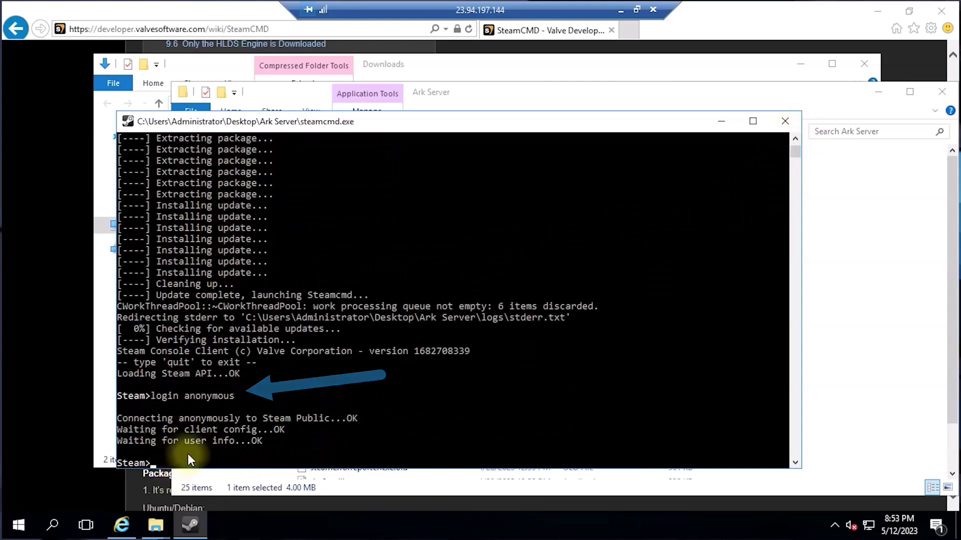
type("app_update 376030")
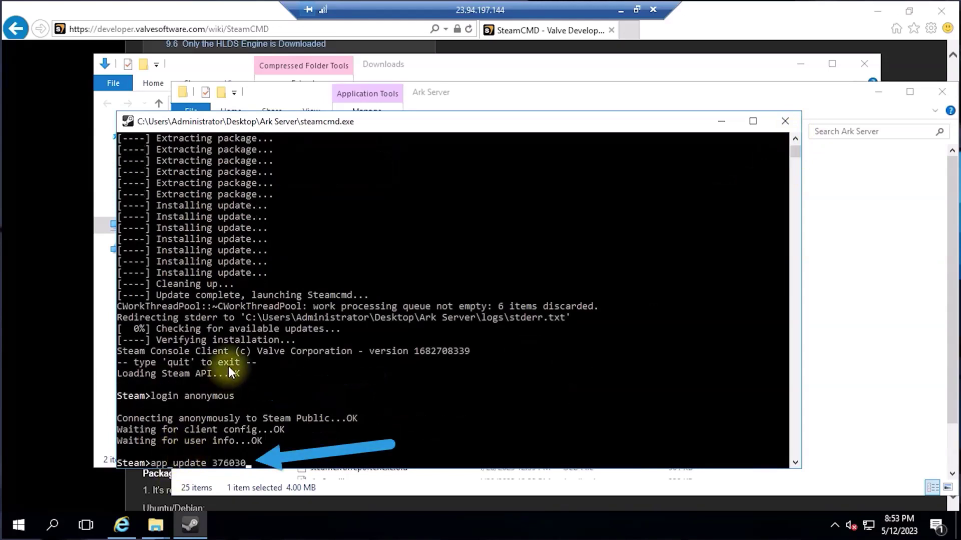
key("Return")
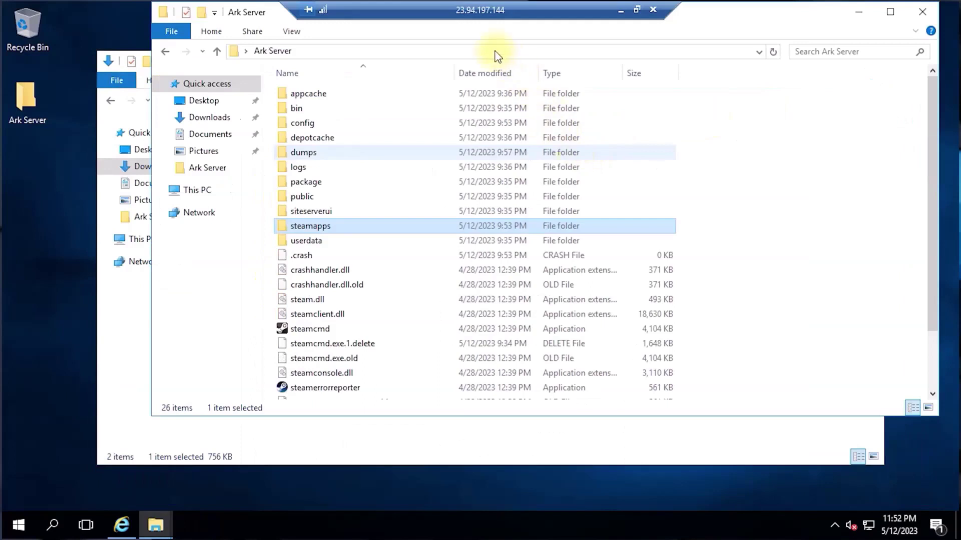
- Navigate File Explorer to Ark Server\steamapps\common\...\ShooterGame\Binaries\Win64 via the address bar
left_click(520, 48)
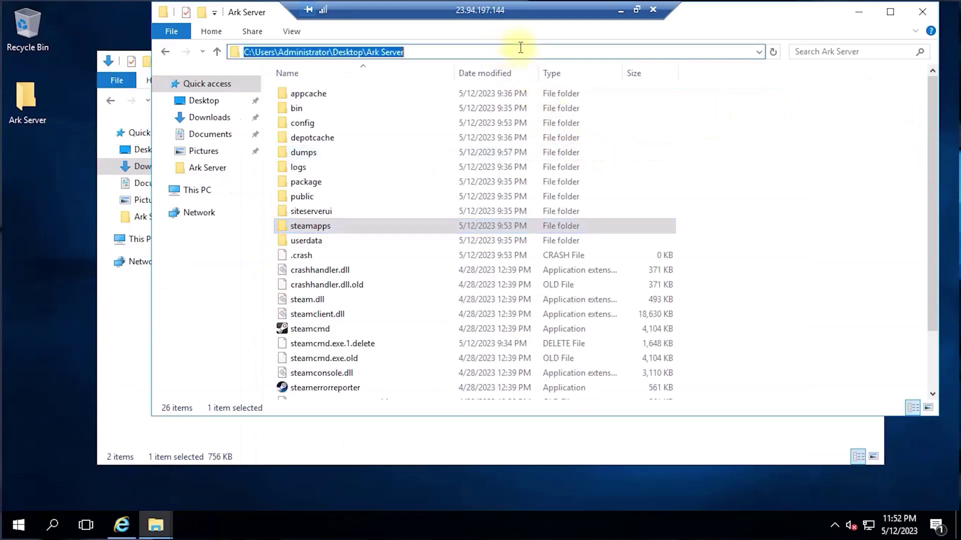
left_click(520, 47)
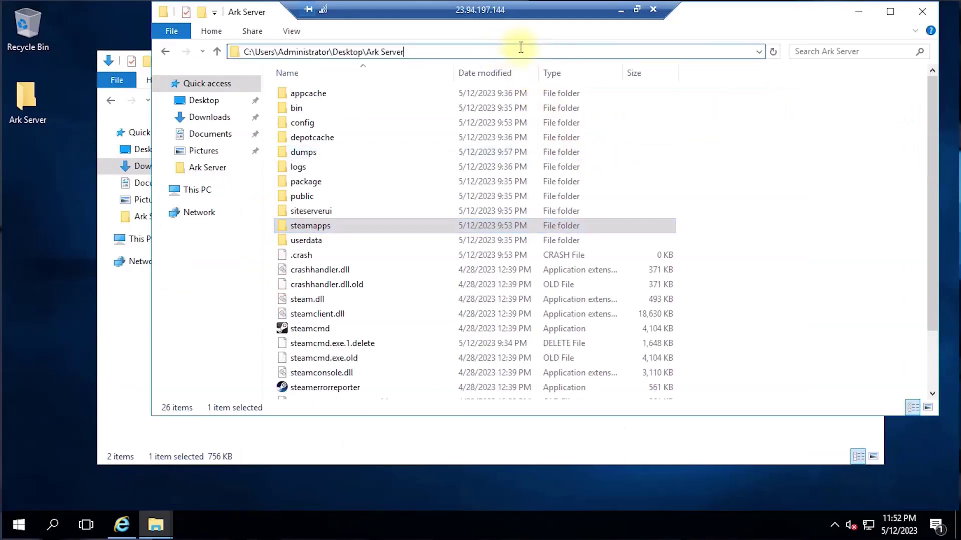
type("steamapps\\common\\ARK Survival Evolved Dedicated Server\\ShooterGame\\Binaries\\Win64")
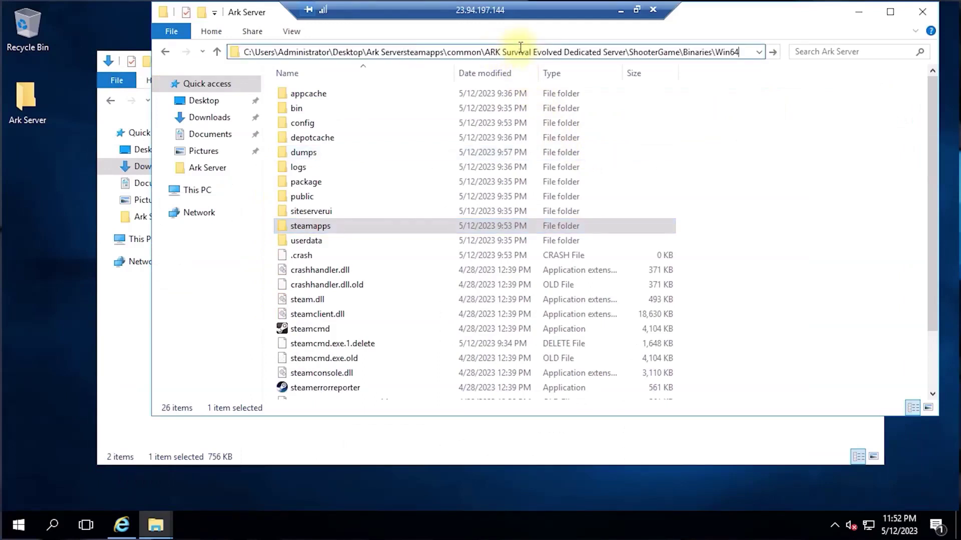
left_click(404, 52)
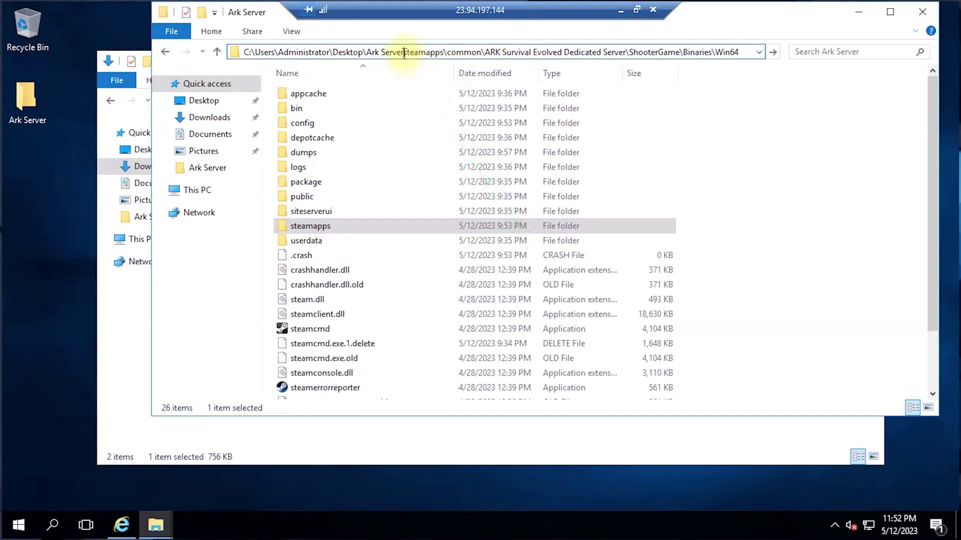
type("\\")
key("Return")
- Turn on file name extensions in the View options
left_click(291, 31)
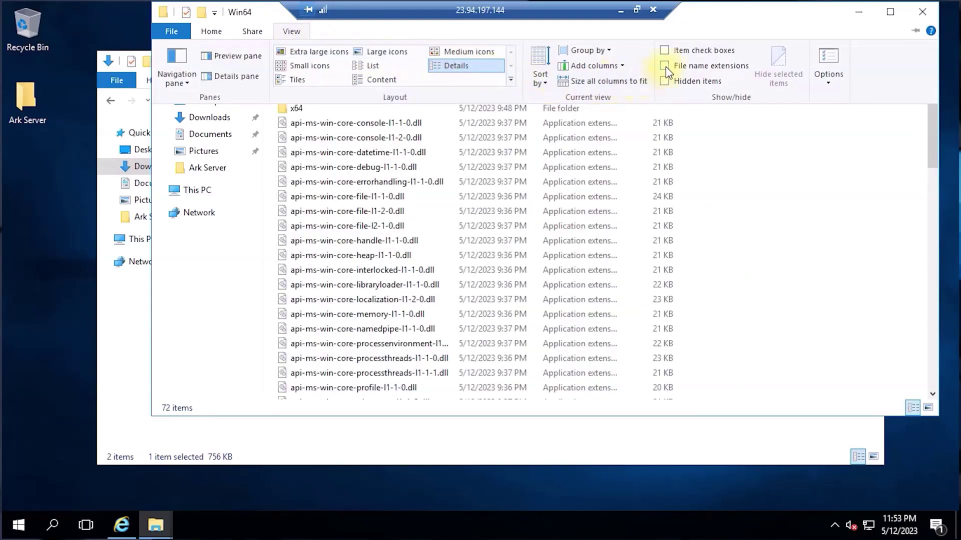
left_click(665, 67)
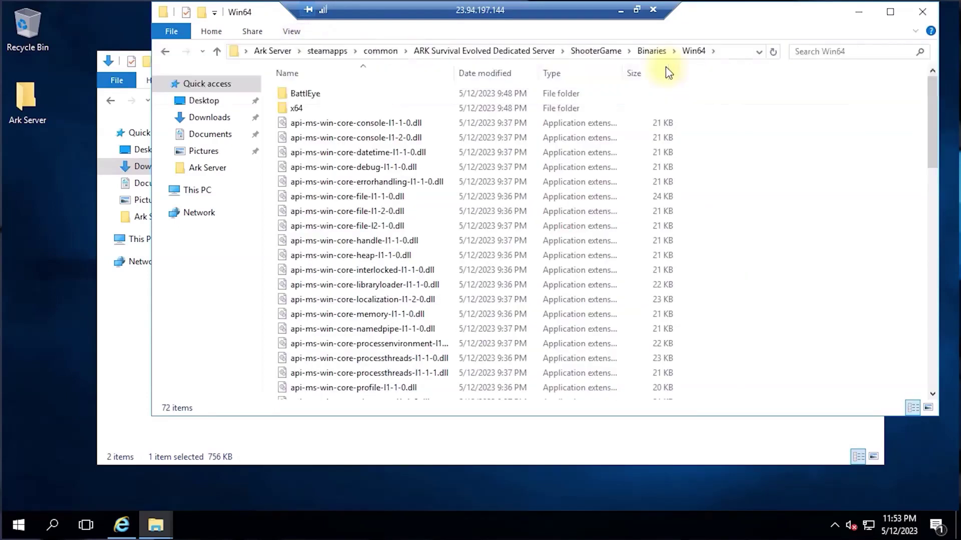
left_click(293, 32)
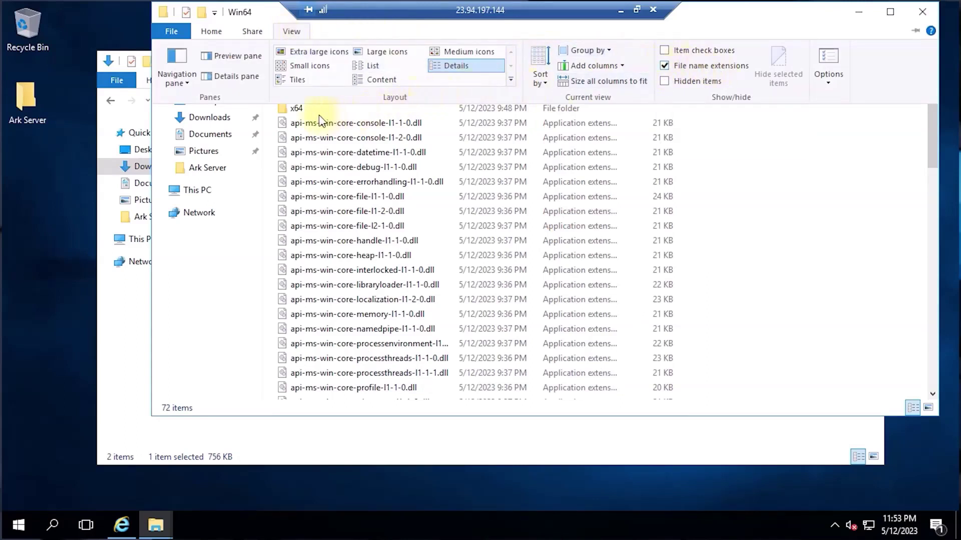
- Create a new text document named start-ark in the Win64 folder
right_click(746, 259)
mouse_move(770, 429)
left_click(629, 509)
type("start")
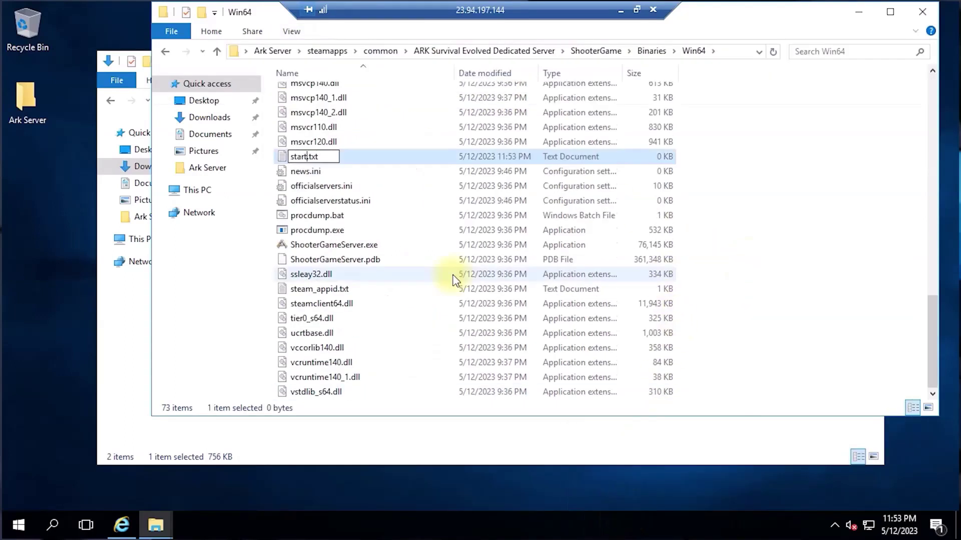
type("-ark")
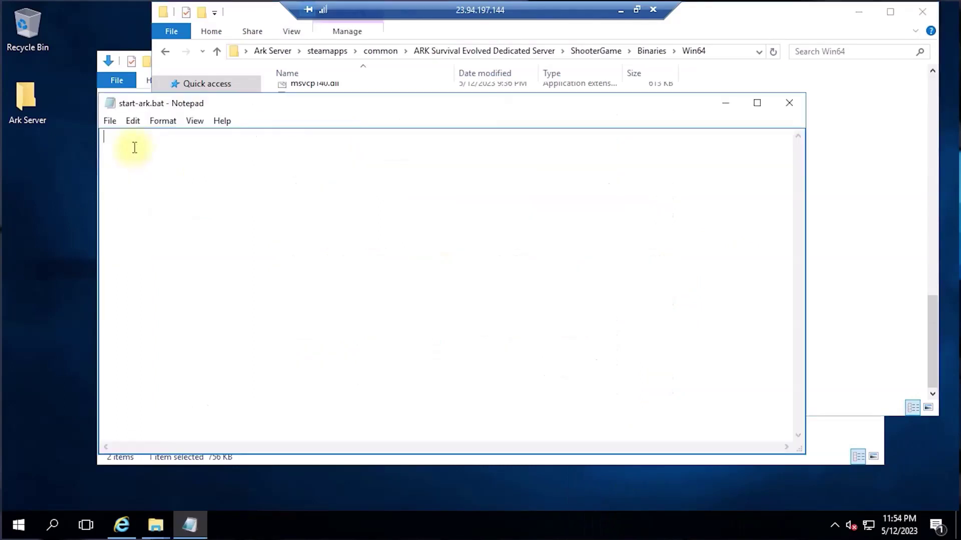
- Paste the ShooterGameServer launch command and replace the server_name placeholder with 'RackNerd Ark'
right_click(135, 146)
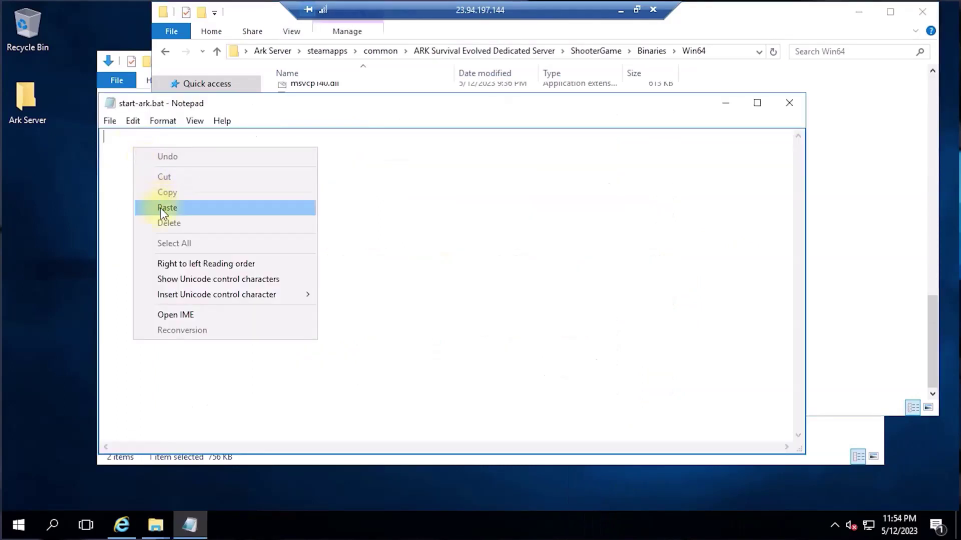
left_click(161, 206)
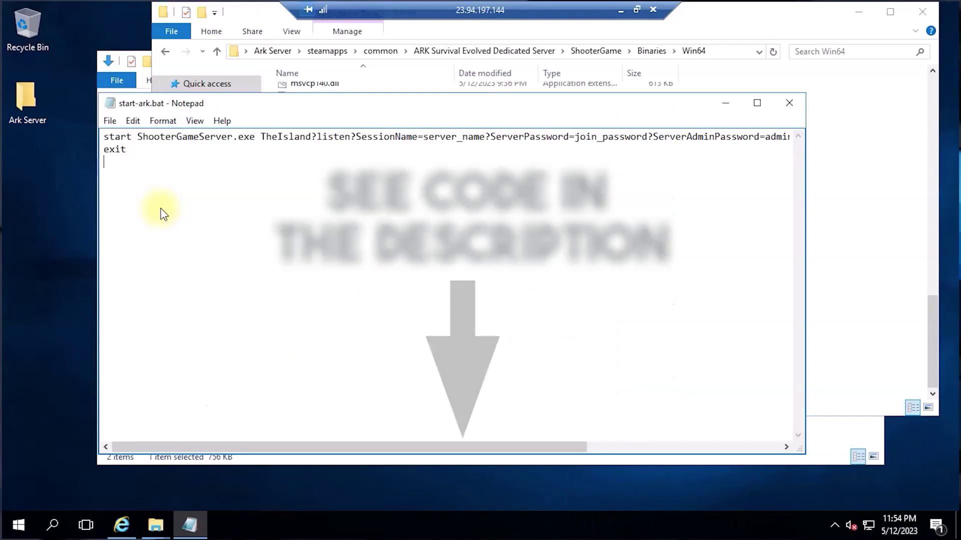
key("BackSpace")
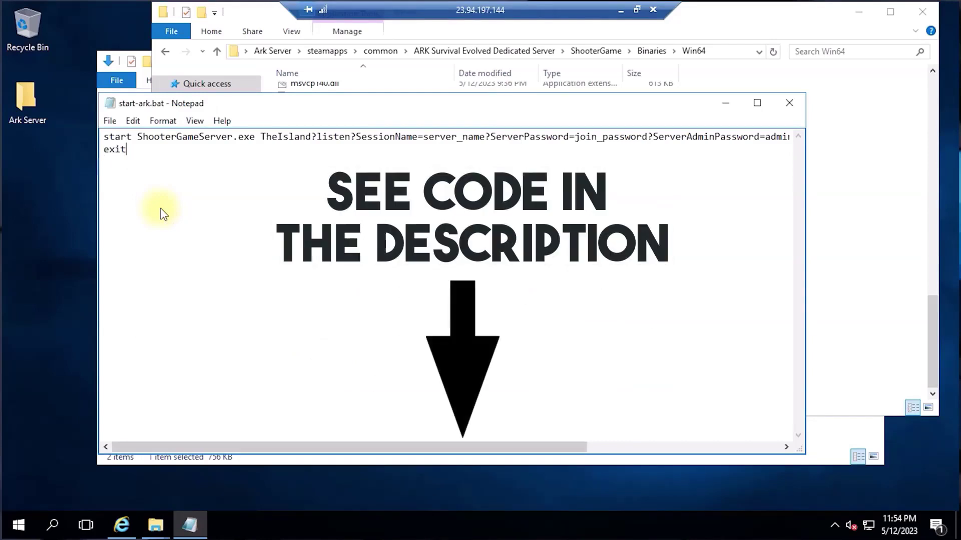
left_click(357, 136)
left_click_drag(426, 139, 485, 140)
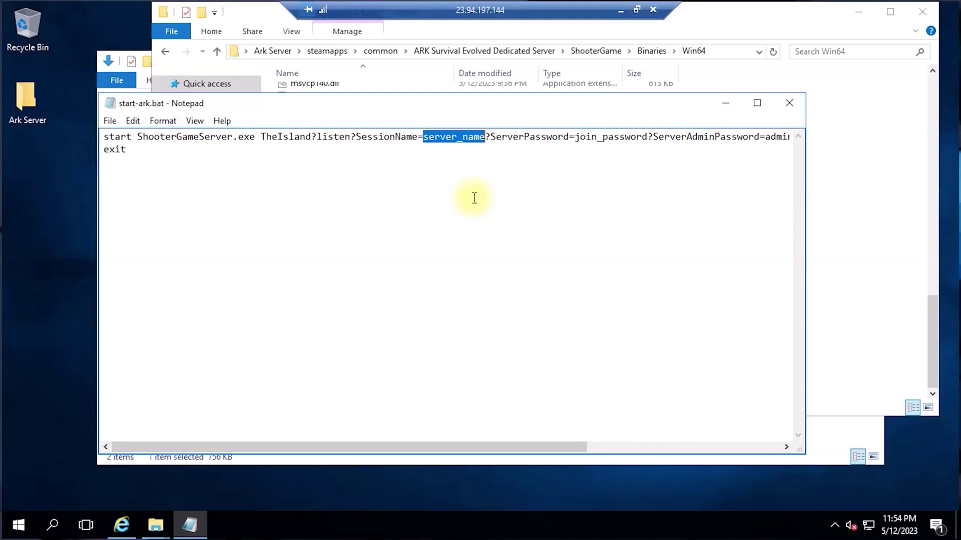
type("RackNerd")
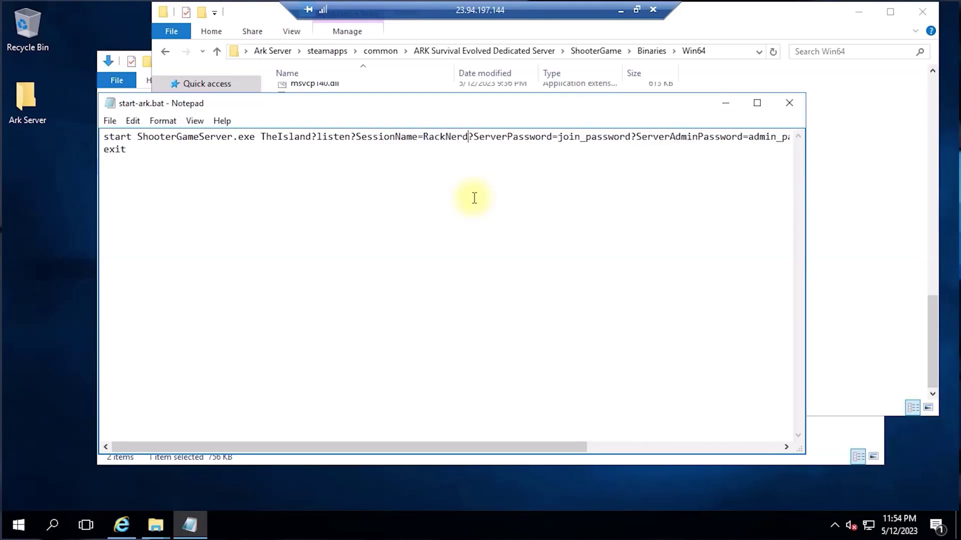
type(" Ark")
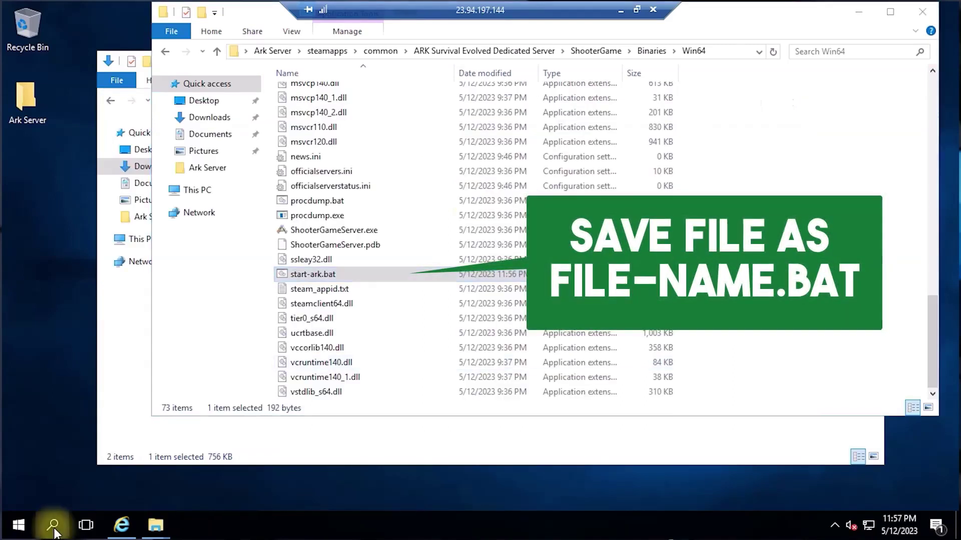
- Find 'windows fire' in Start, open Windows Firewall with Advanced Security, show Inbound Rules
left_click(53, 525)
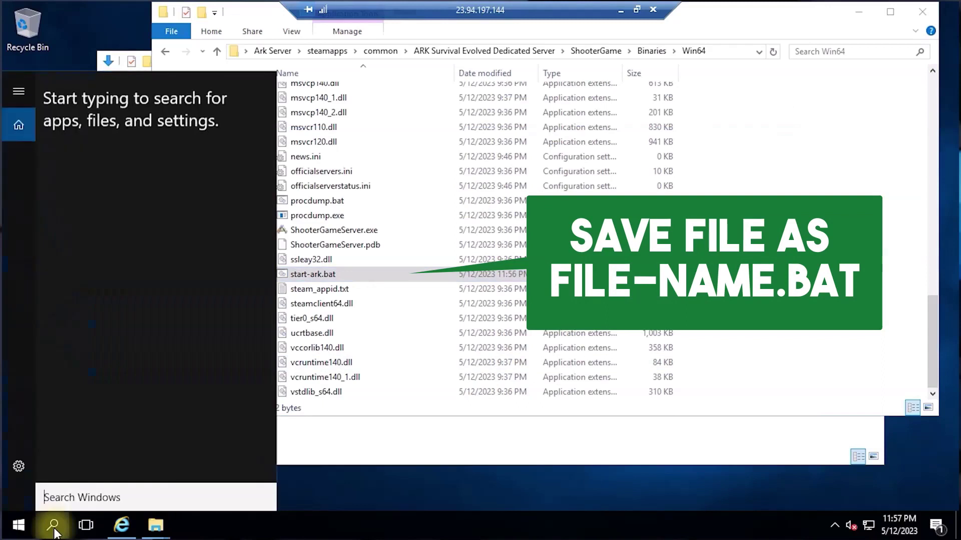
type("window")
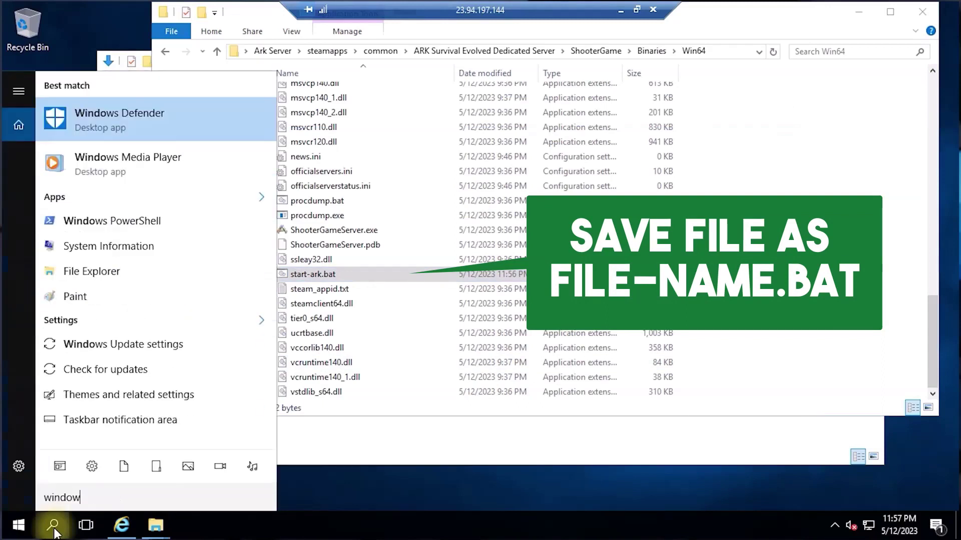
type("s fire")
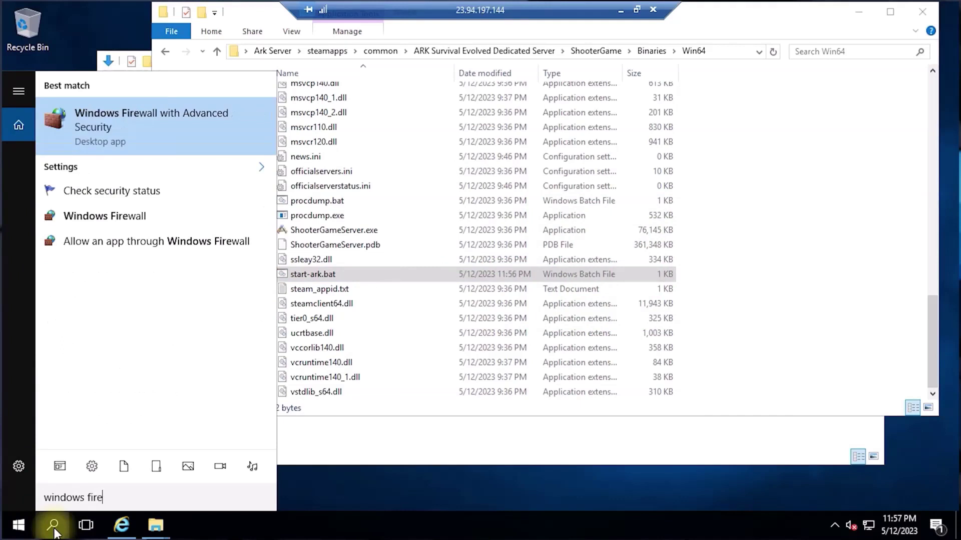
left_click(99, 125)
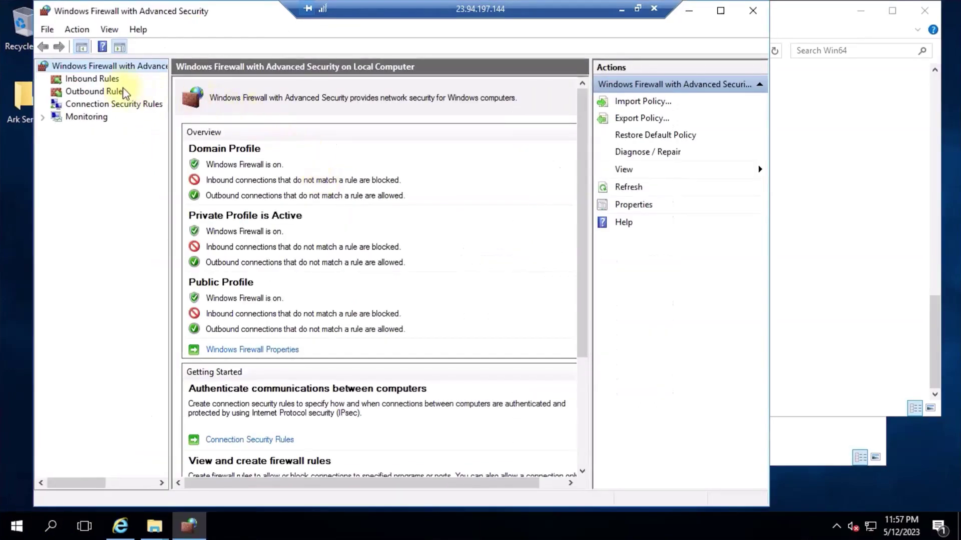
left_click(106, 81)
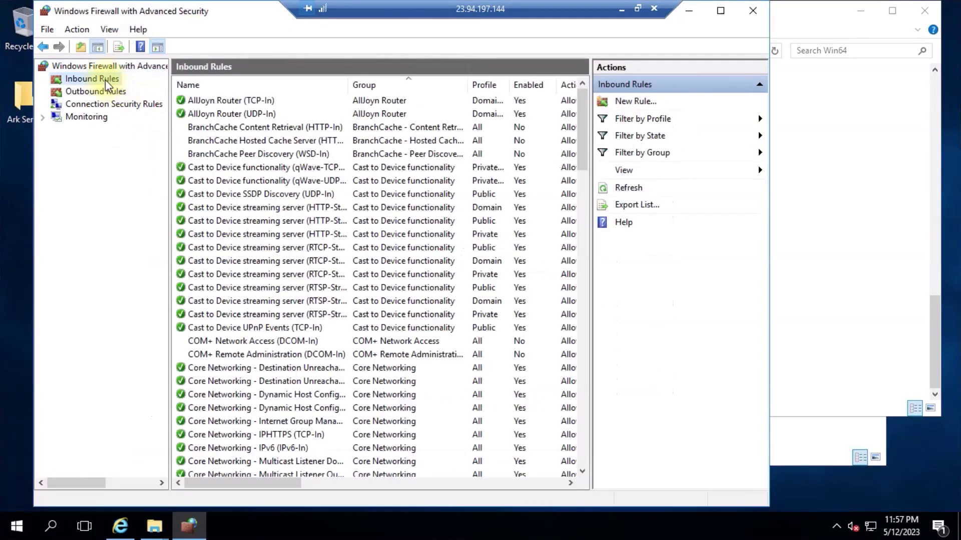
- Create an inbound port rule named 'ark' allowing TCP 27020 on all three profiles
left_click(643, 104)
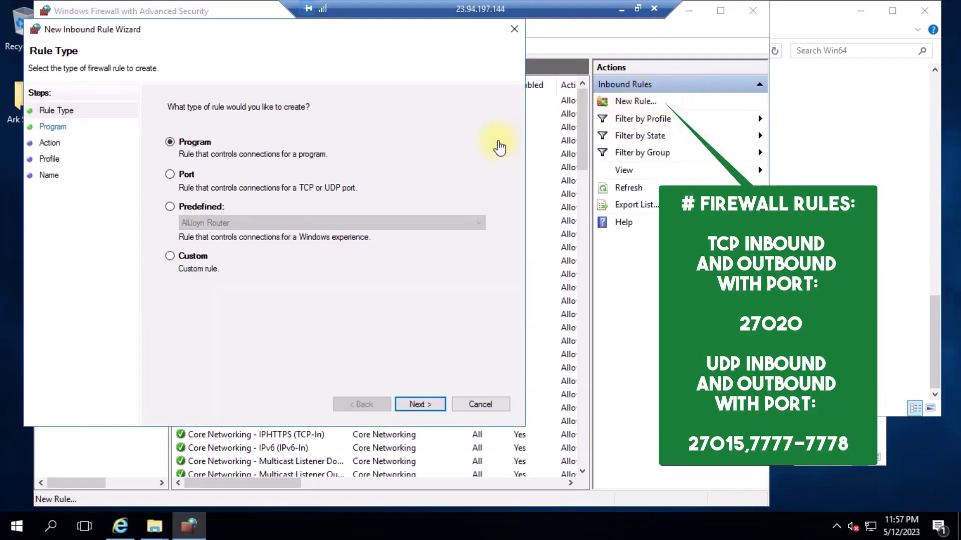
left_click(170, 175)
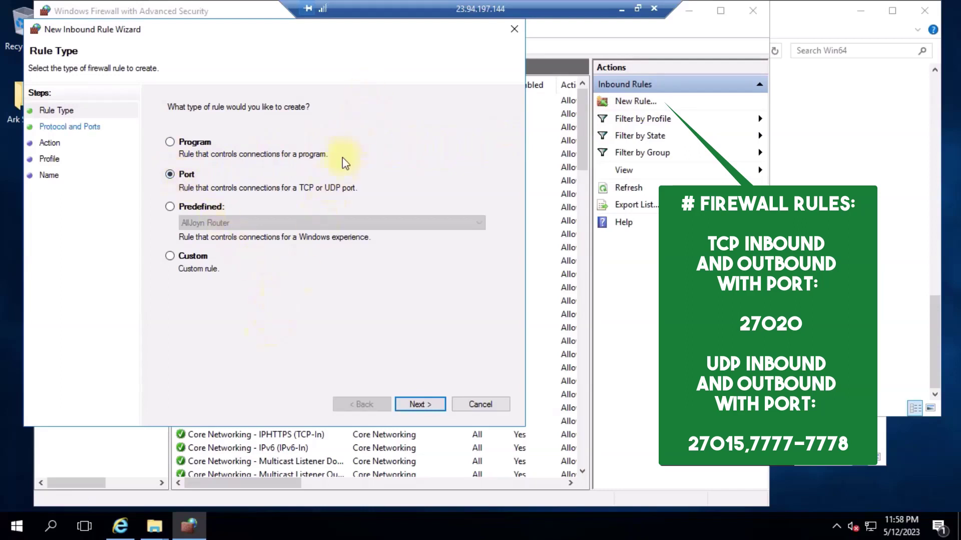
left_click(416, 404)
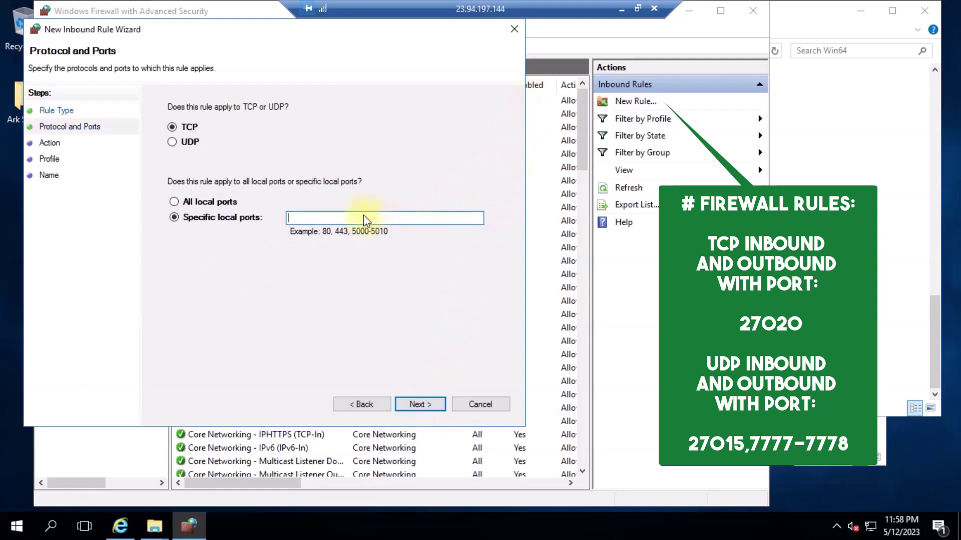
type("27020")
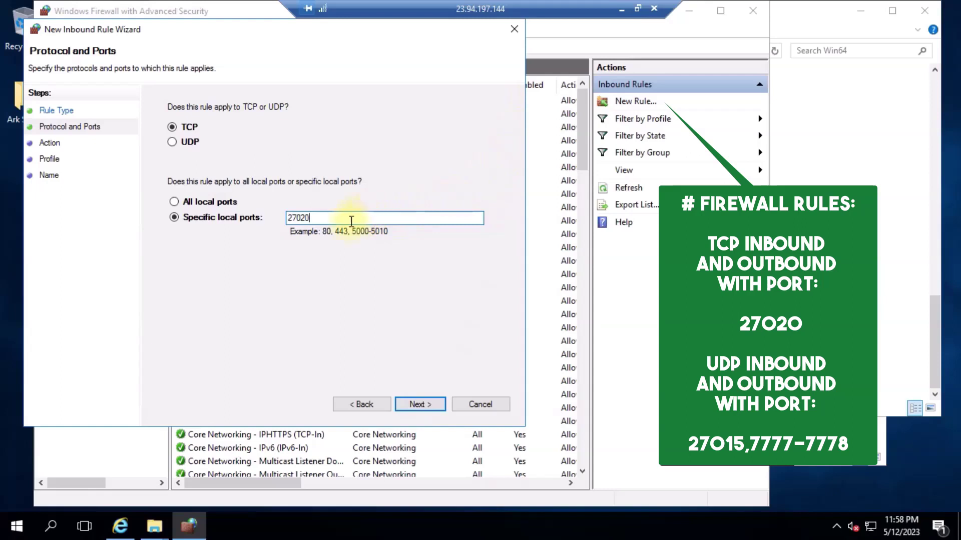
left_click(419, 406)
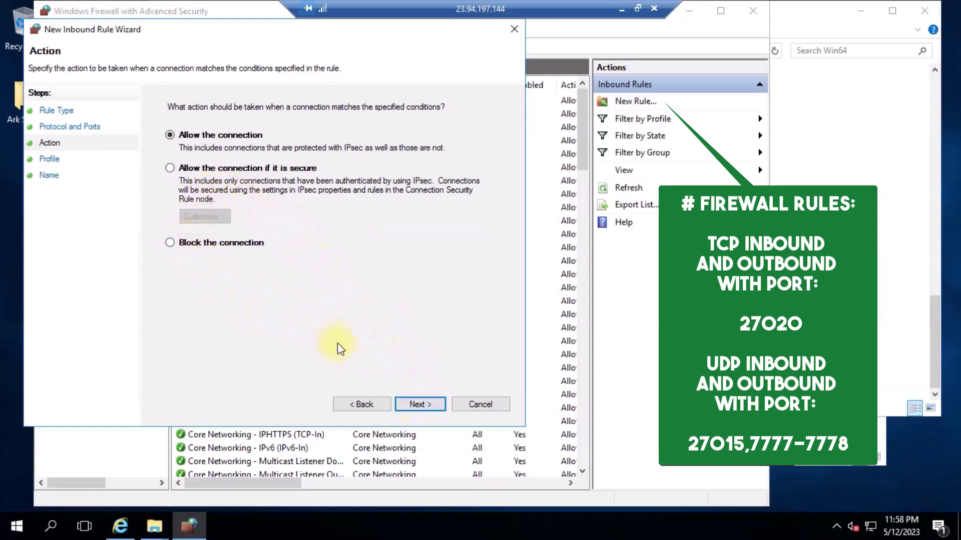
left_click(401, 405)
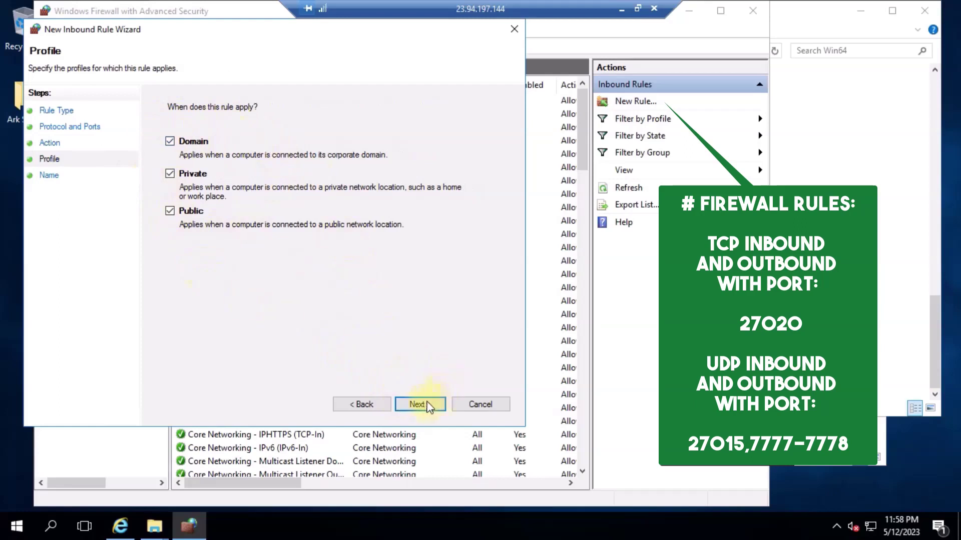
left_click(422, 404)
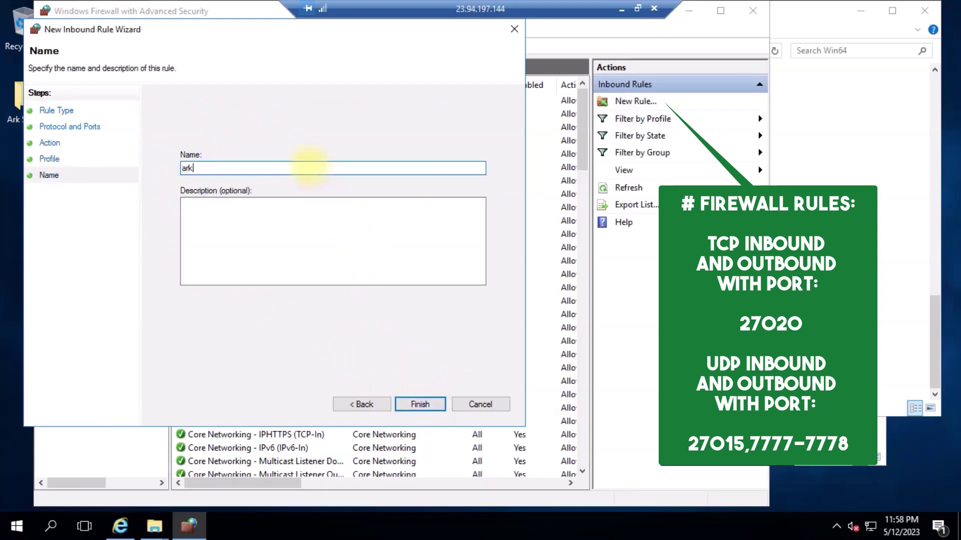
left_click(421, 404)
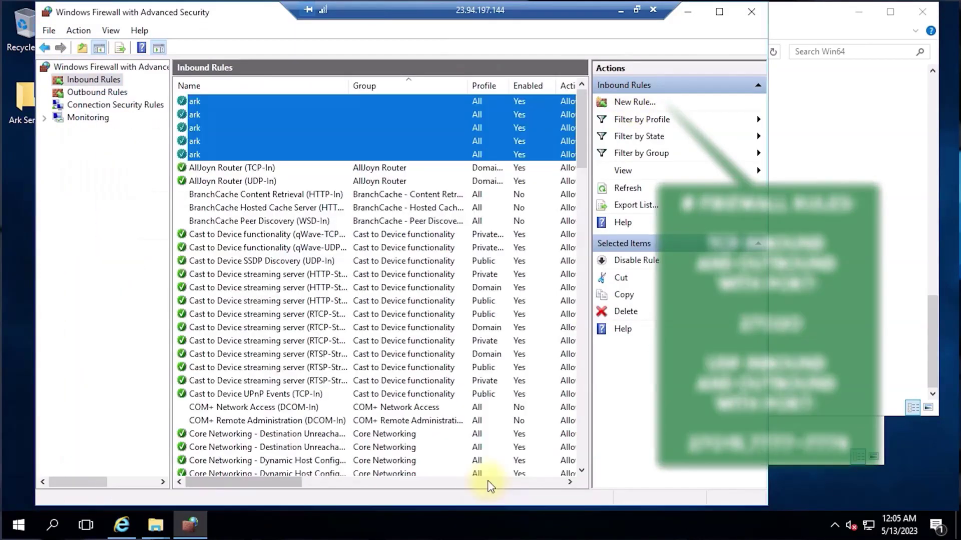
- Close the firewall window and run start-ark.bat from the Win64 folder to launch the ARK server
left_click(752, 12)
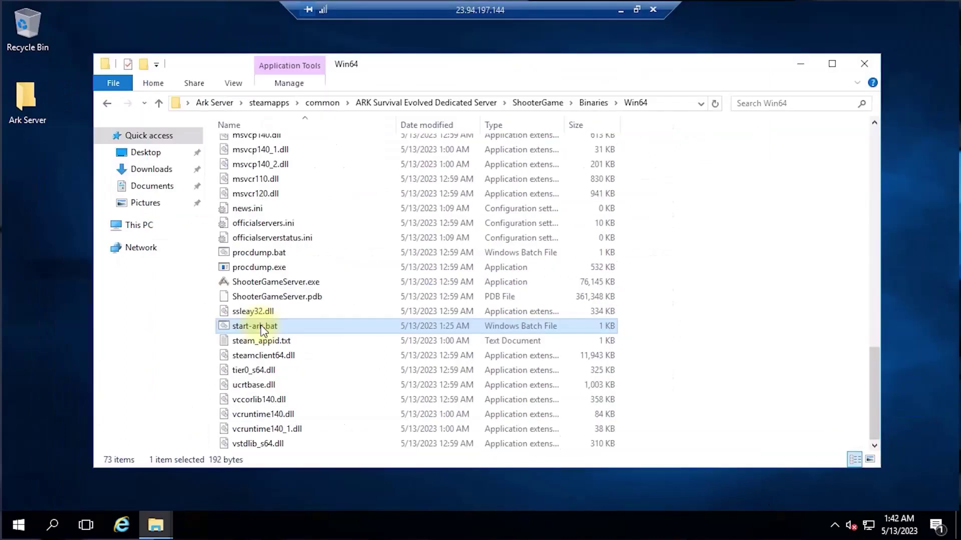
double_click(263, 331)
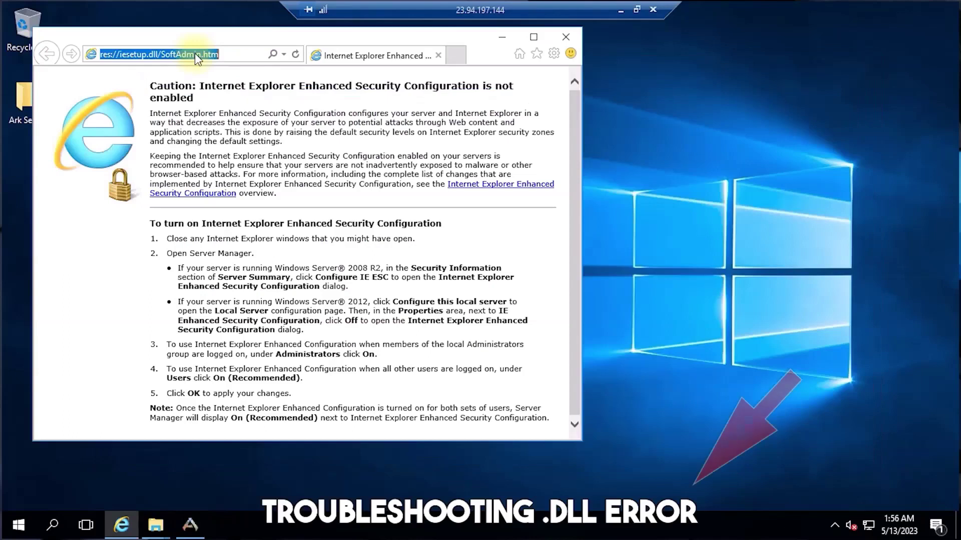
- Load the pasted DirectX End-User Runtime download page, maximized and scrolled down to Download
type("https://www.microsoft.com/en-us/download/details.aspx?id=35")
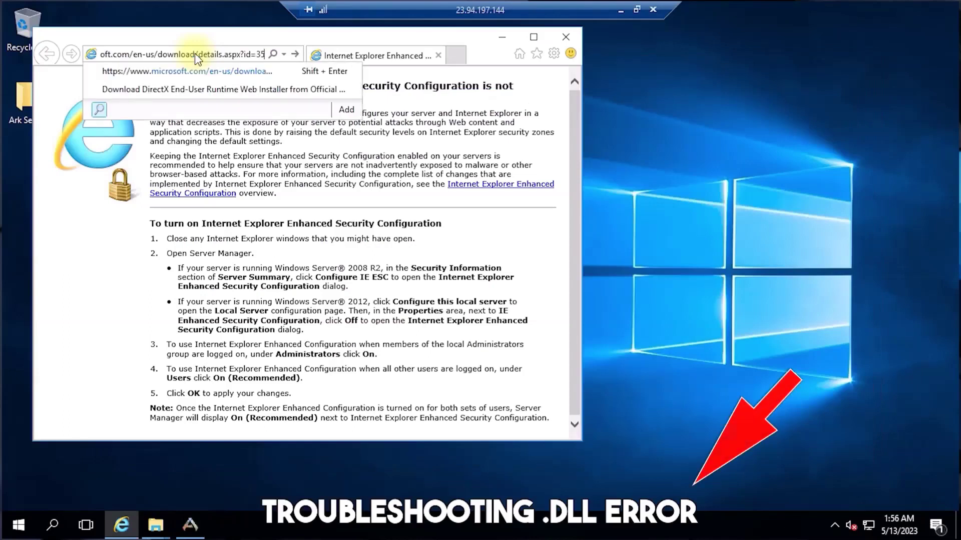
key("Return")
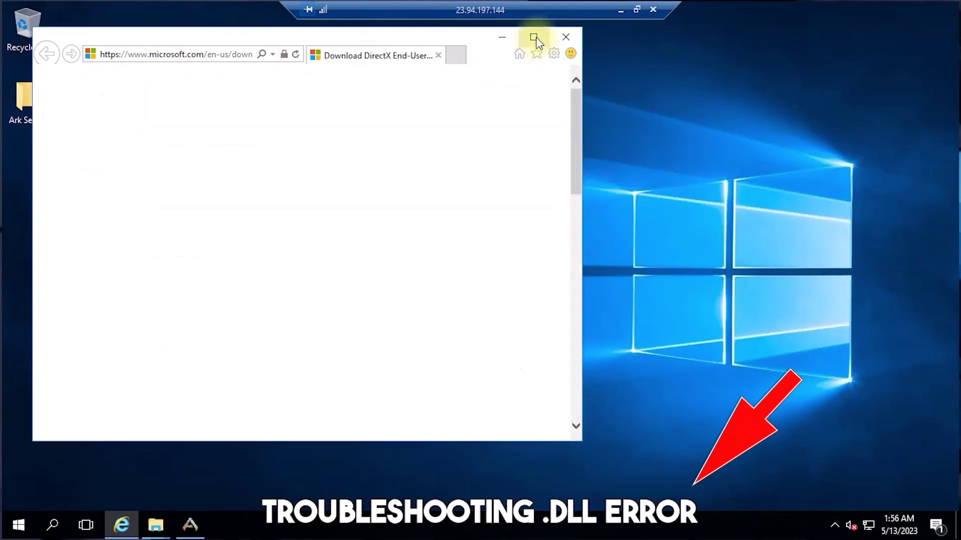
left_click(534, 37)
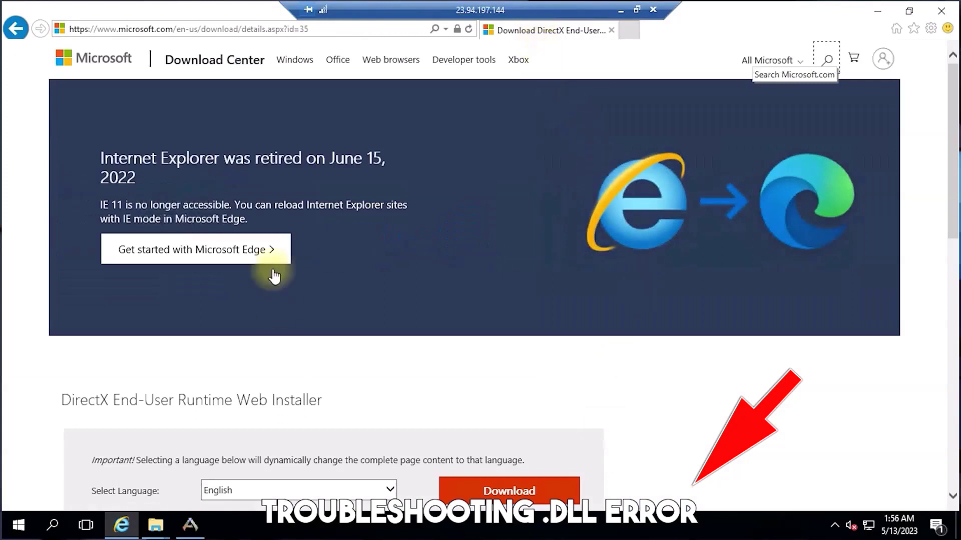
scroll(245, 465, "down", 3)
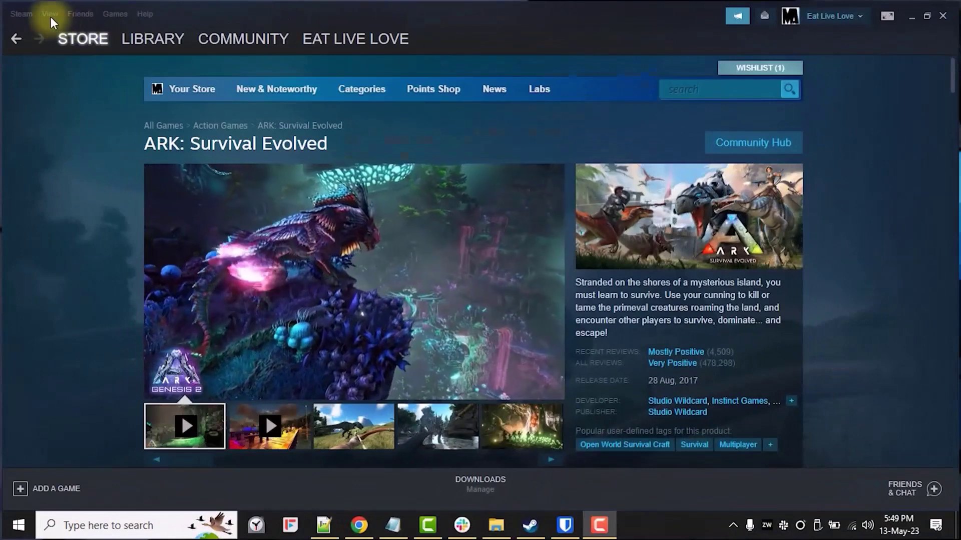
- Open Steam's Servers browser and begin adding a server by IP address
left_click(50, 15)
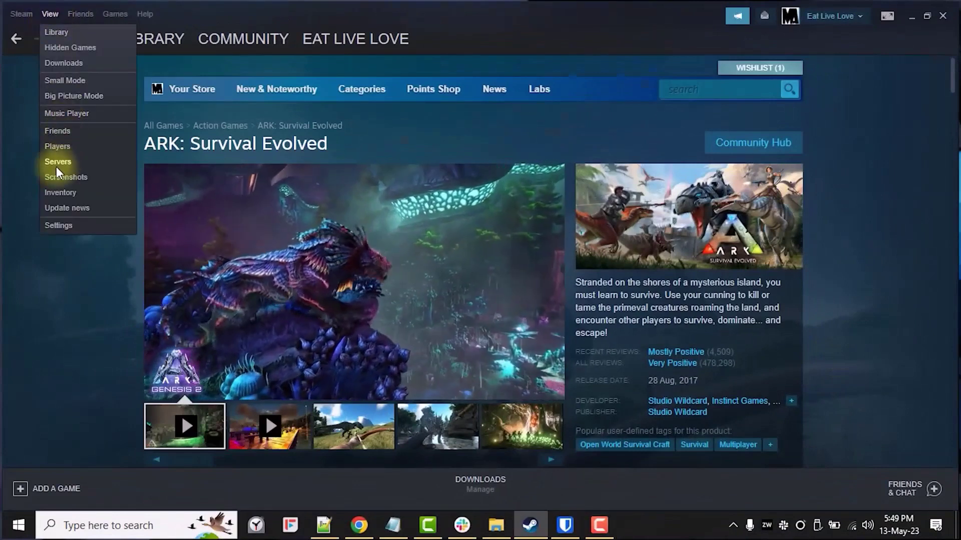
left_click(55, 161)
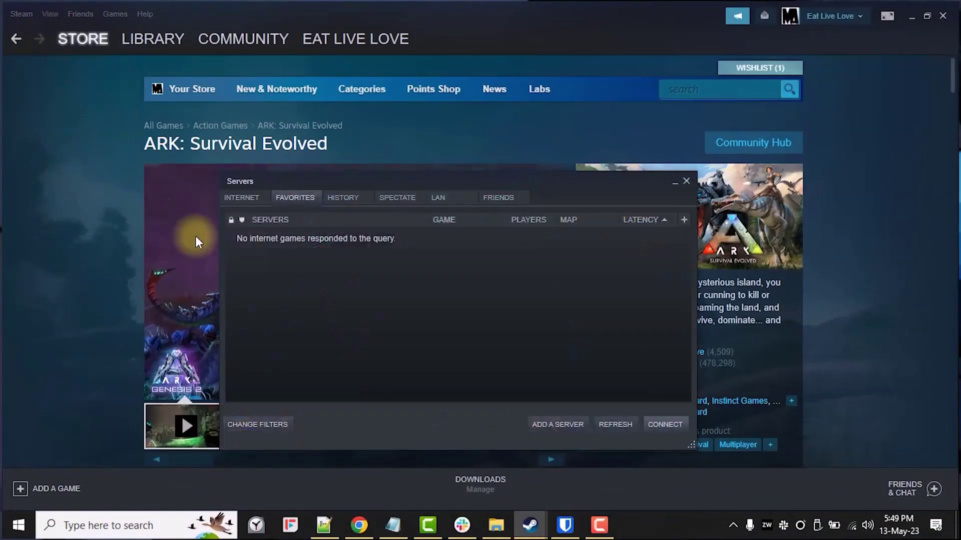
left_click(547, 423)
- Copy the VPS IP address from the Notepad notes and add it to Favorites
left_click(393, 524)
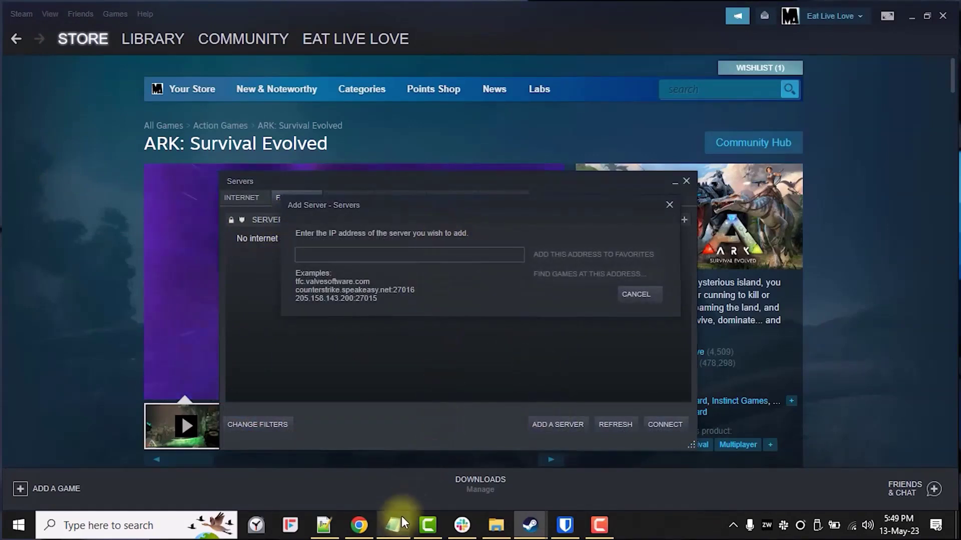
right_click(293, 328)
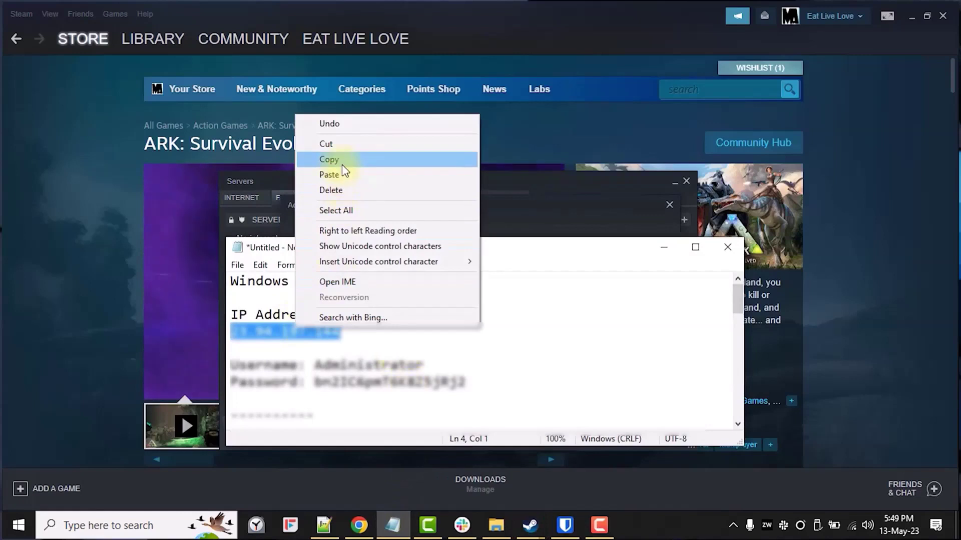
left_click(339, 157)
left_click(665, 249)
left_click(331, 253)
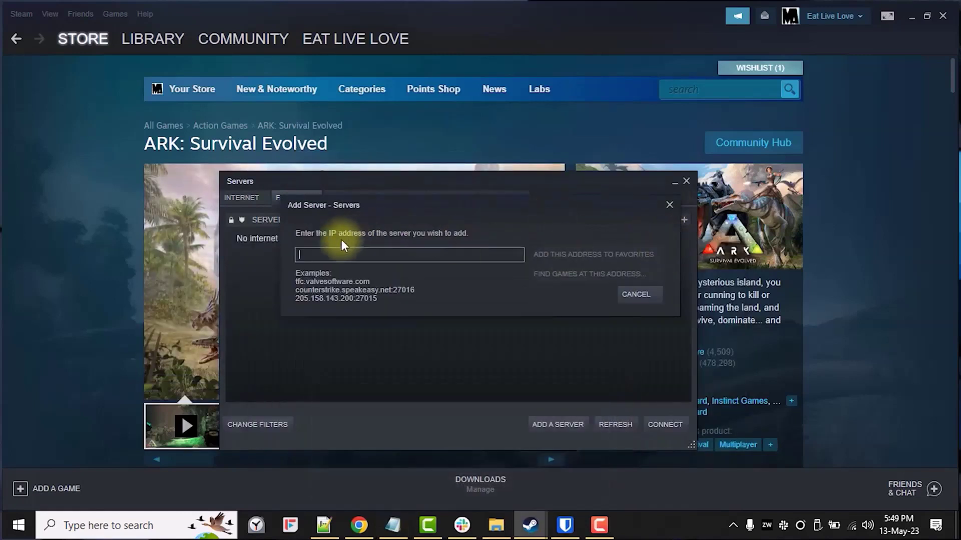
left_click(334, 294)
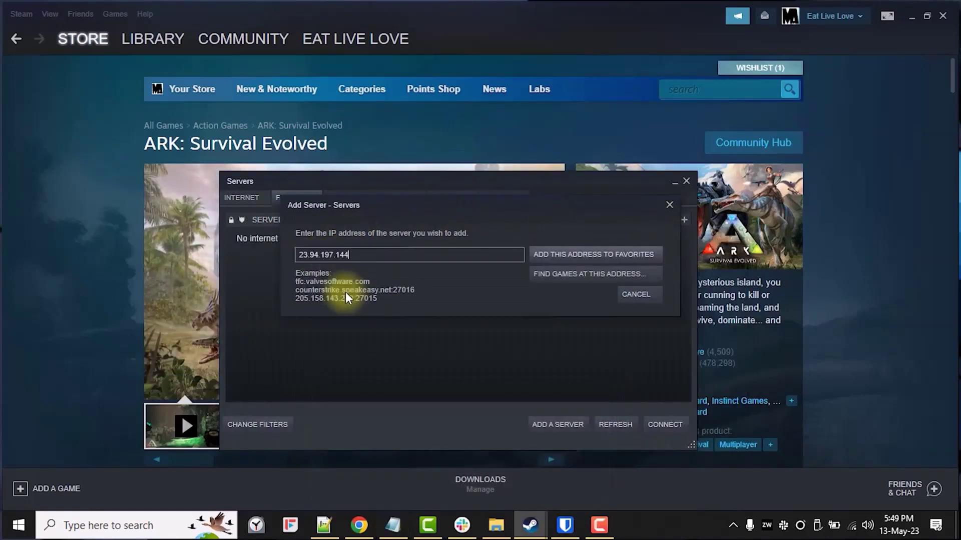
left_click(562, 256)
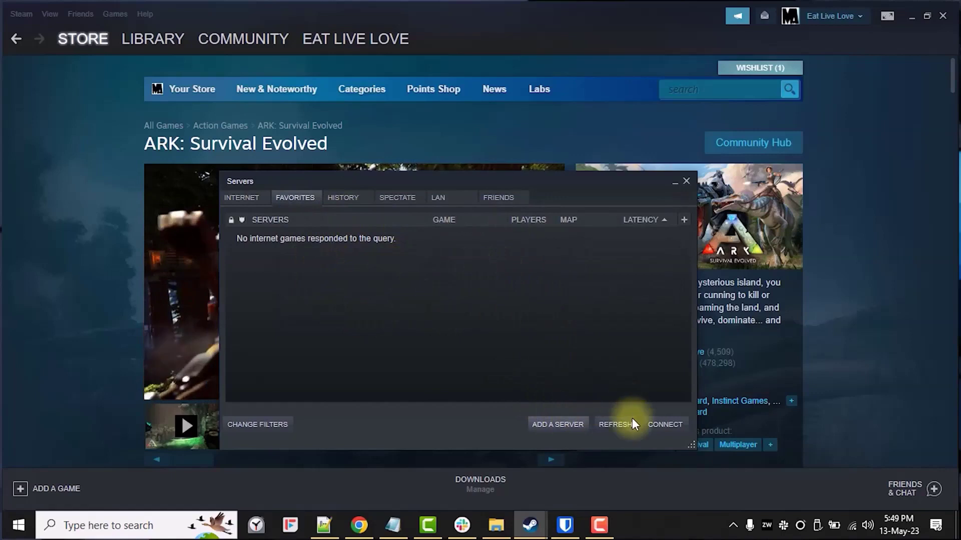
- Refresh Favorites, select the new VPS server entry on port 27015, and refresh again
left_click(614, 426)
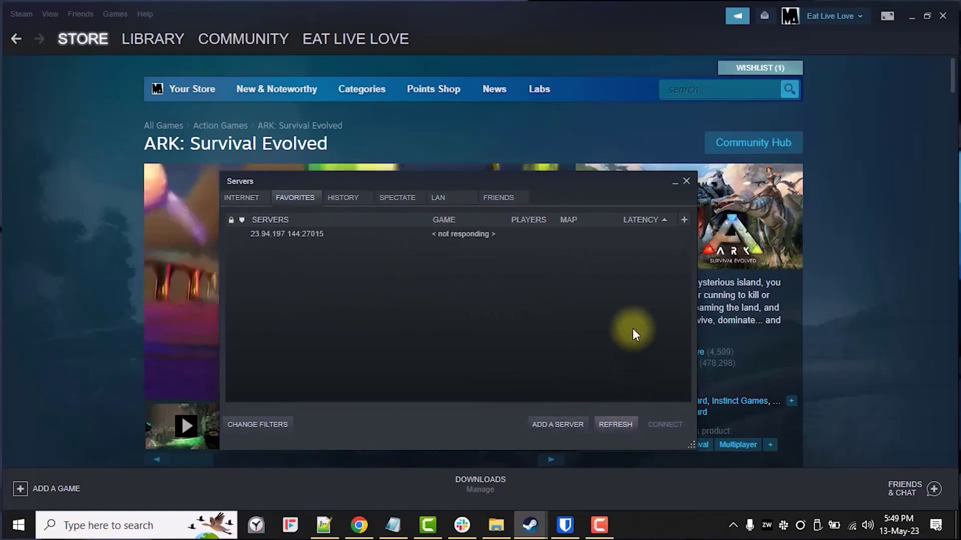
left_click(432, 237)
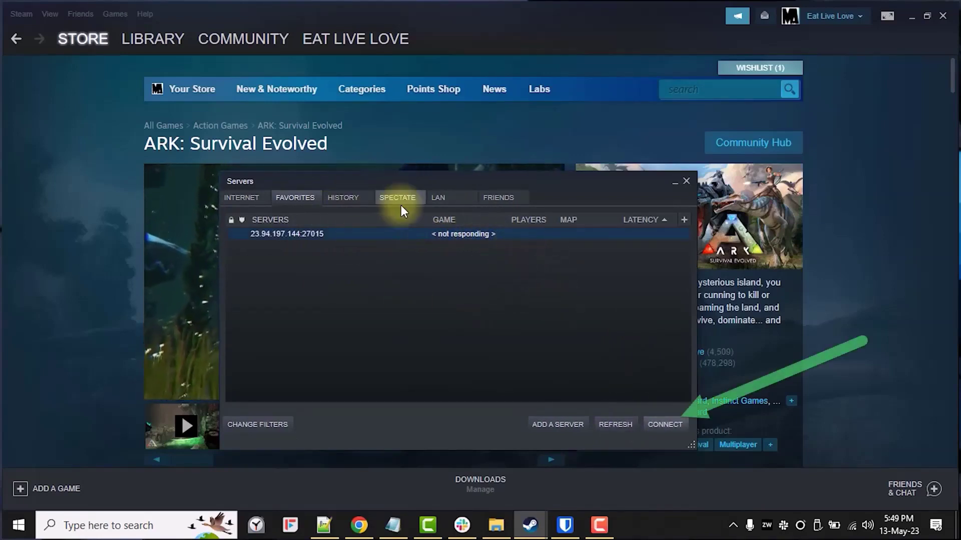
left_click(608, 424)
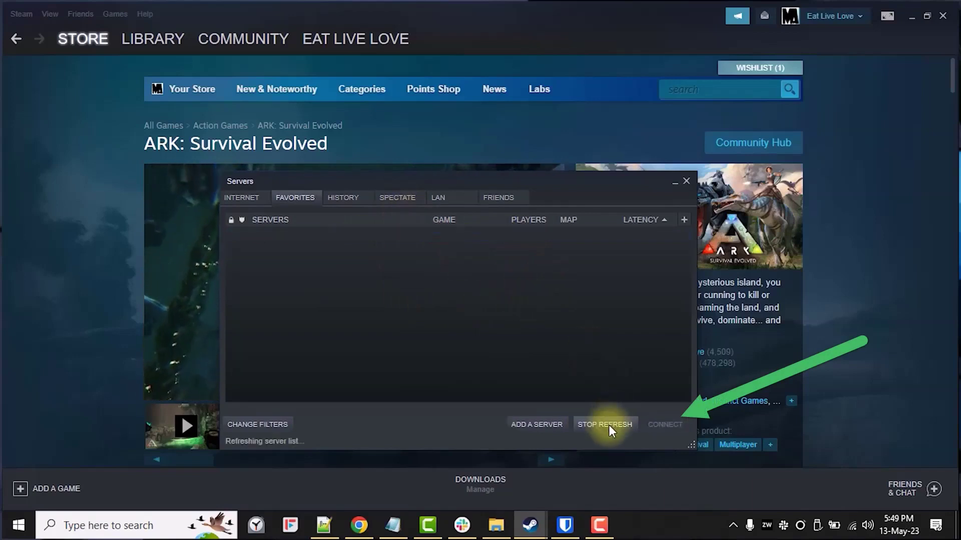